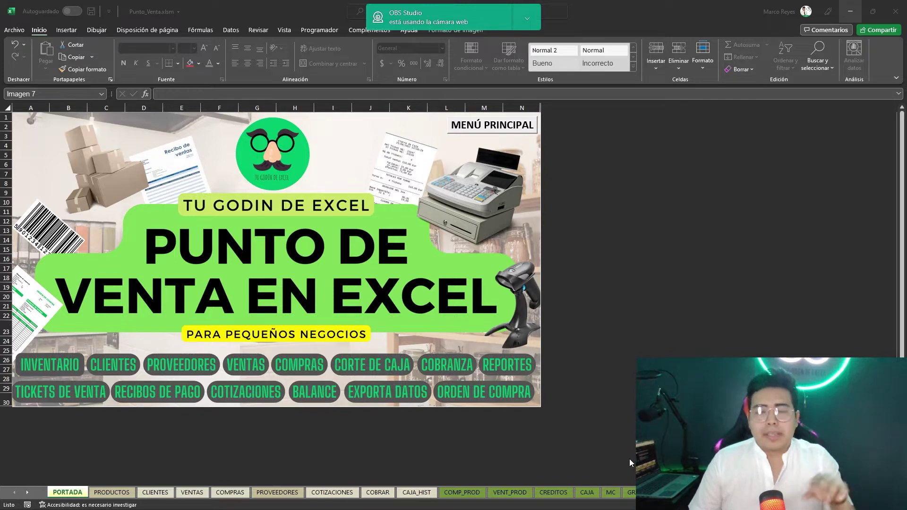
Select the cover image and open the MENÚ PRINCIPAL point-of-sale form
{"action": "left_click", "coordinate": [435, 261]}
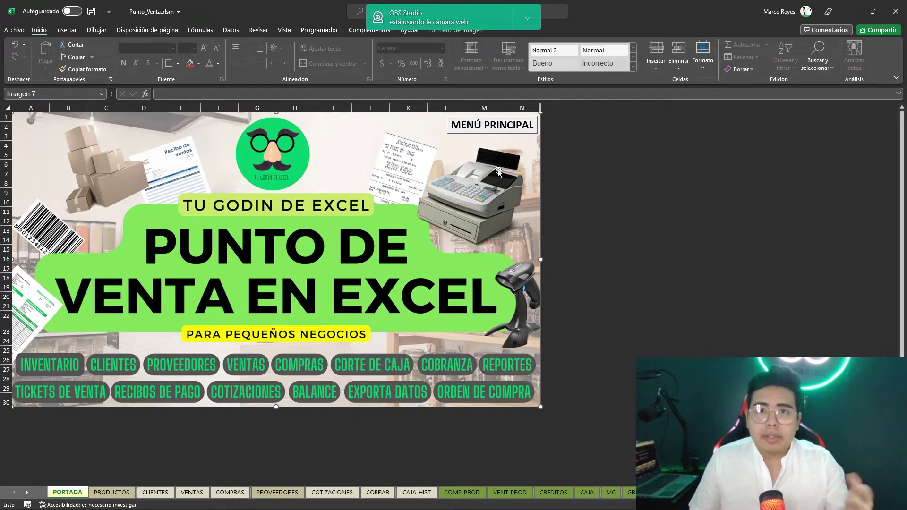
{"action": "left_click", "coordinate": [498, 127]}
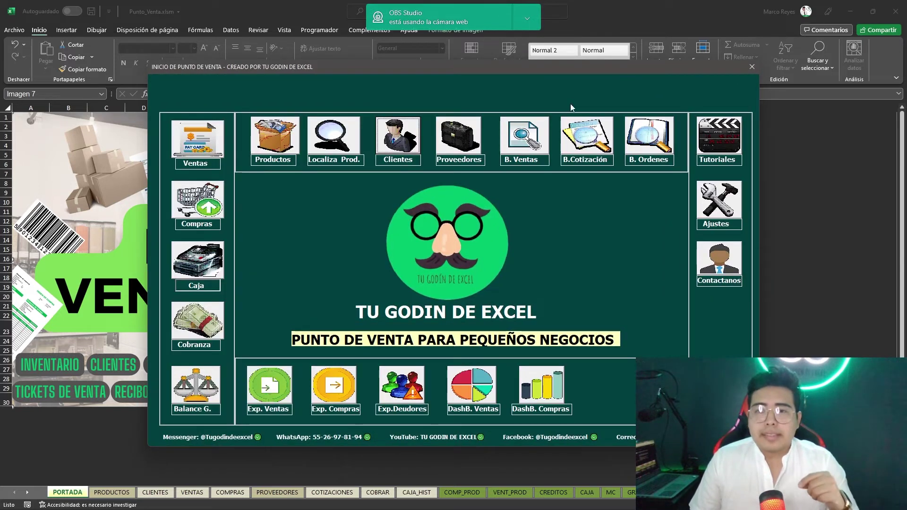
Go to the Tutoriales sheet and scroll through its eleven video thumbnails
{"action": "left_click", "coordinate": [713, 145]}
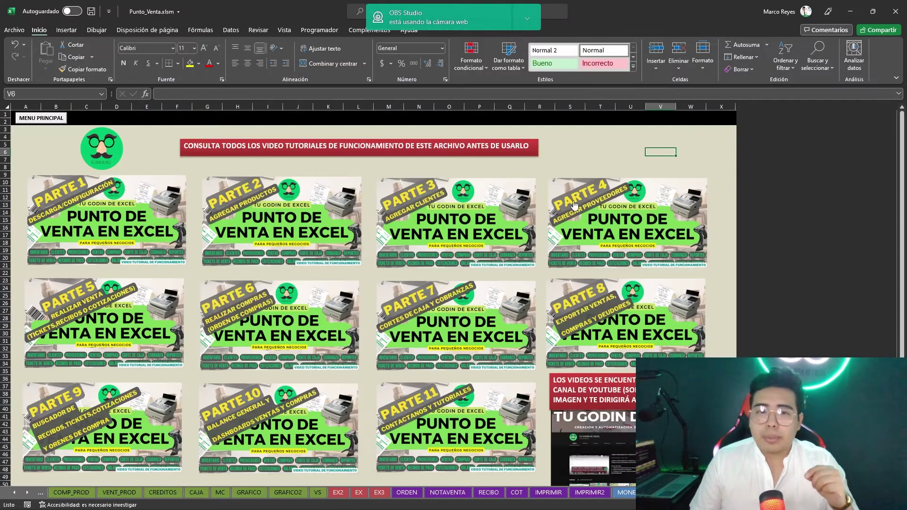
{"action": "scroll", "coordinate": [574, 250], "scroll_direction": "down", "scroll_amount": 1}
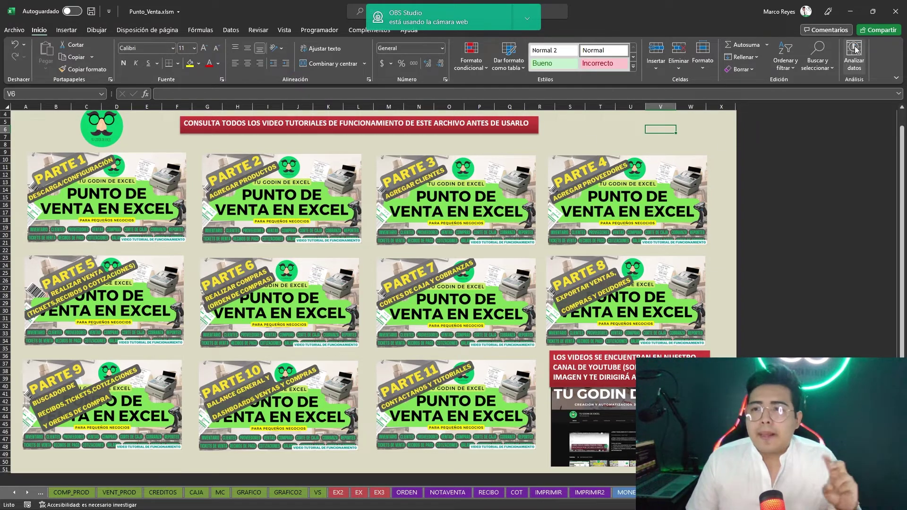
Scroll back to the top of the tutorials sheet and reopen the MENU PRINCIPAL form
{"action": "scroll", "coordinate": [113, 139], "scroll_direction": "up", "scroll_amount": 1}
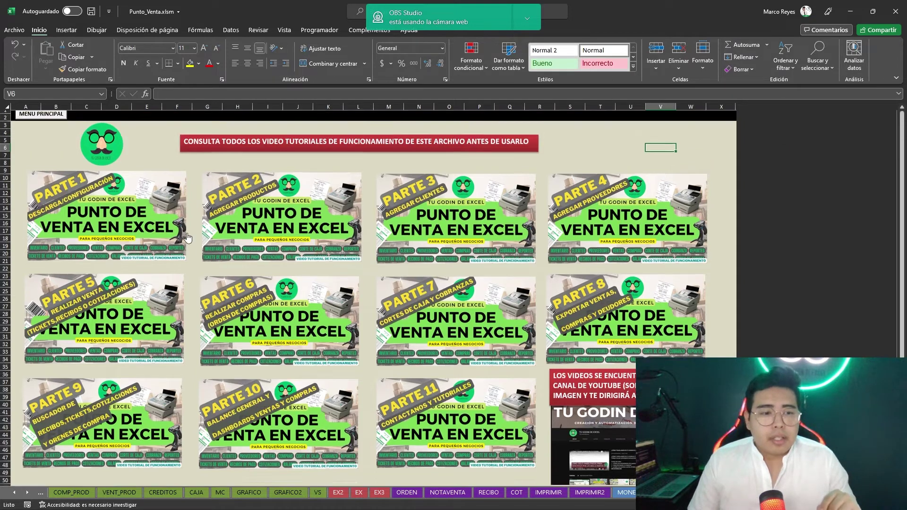
{"action": "left_click", "coordinate": [62, 122]}
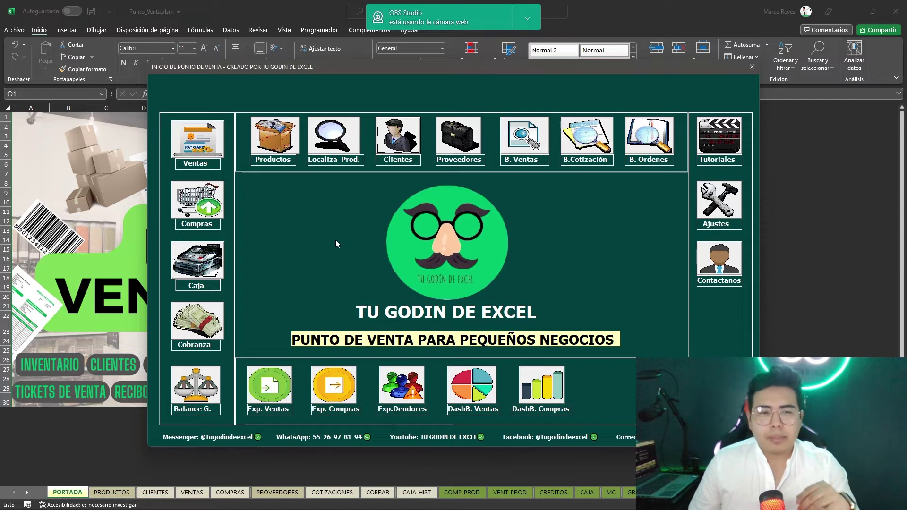
Add Cuaderno Tamaño Carta Rayado (Pieza, purchase $25, sale $35, quantity 20) under Productos, then return to the menu
{"action": "left_click", "coordinate": [276, 142]}
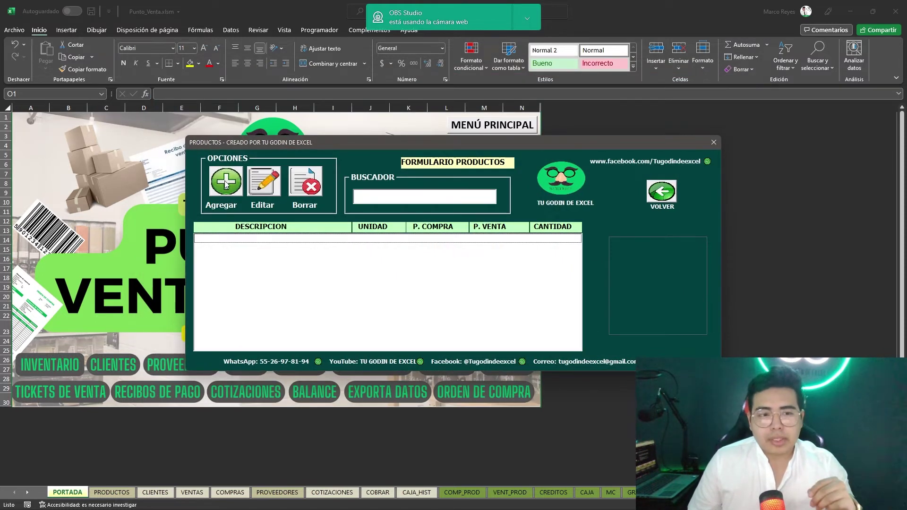
{"action": "left_click", "coordinate": [226, 183]}
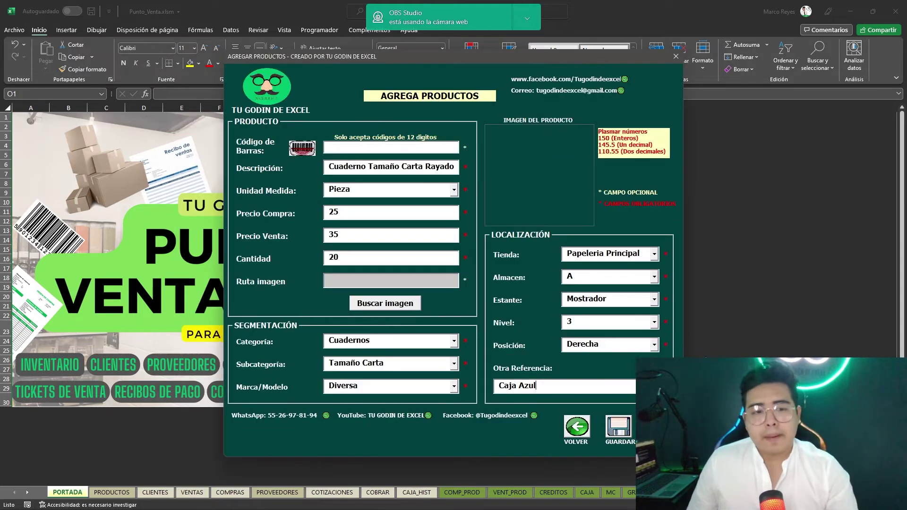
{"action": "left_click", "coordinate": [619, 431]}
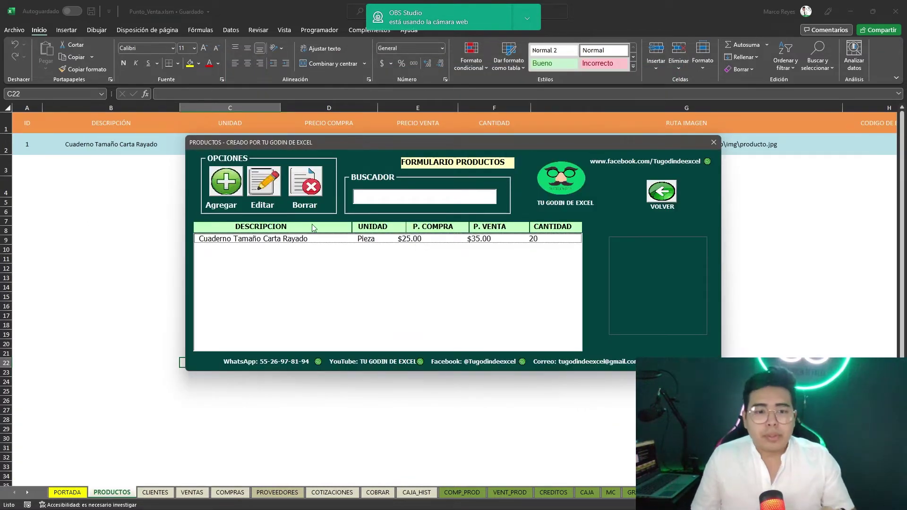
{"action": "left_click", "coordinate": [285, 240]}
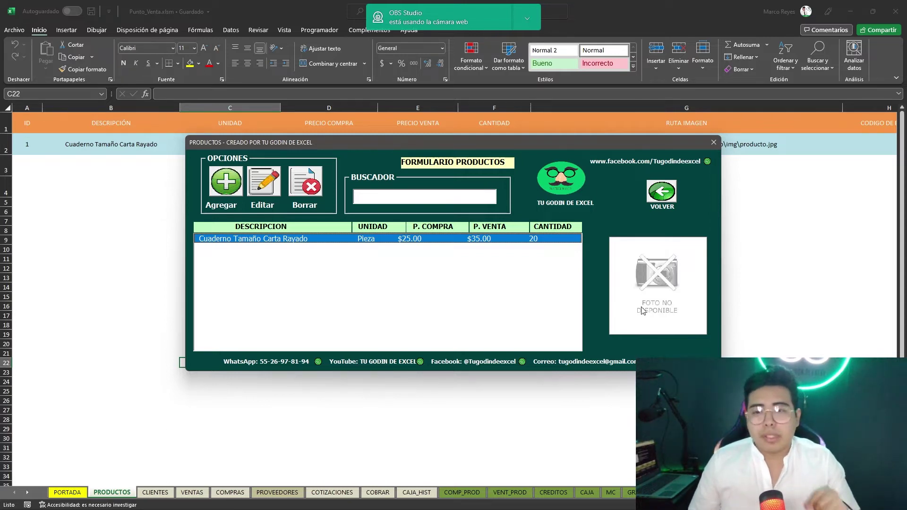
{"action": "left_click", "coordinate": [662, 193]}
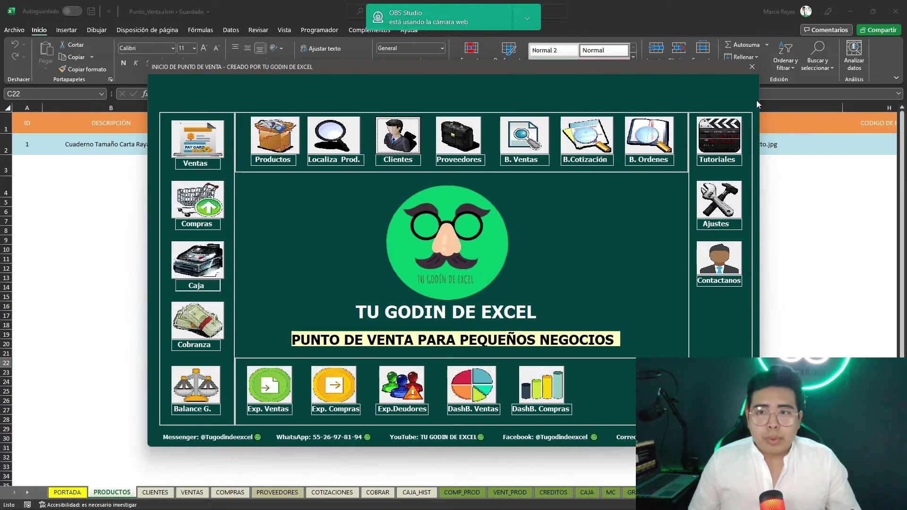
Close the main menu, select cell E8 on PRODUCTOS and minimize Excel to the desktop
{"action": "left_click", "coordinate": [752, 66]}
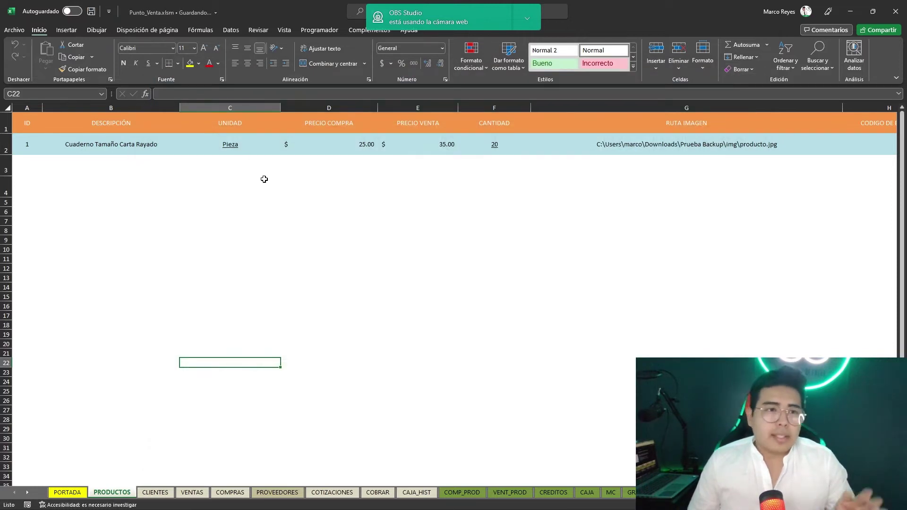
{"action": "left_click", "coordinate": [393, 234]}
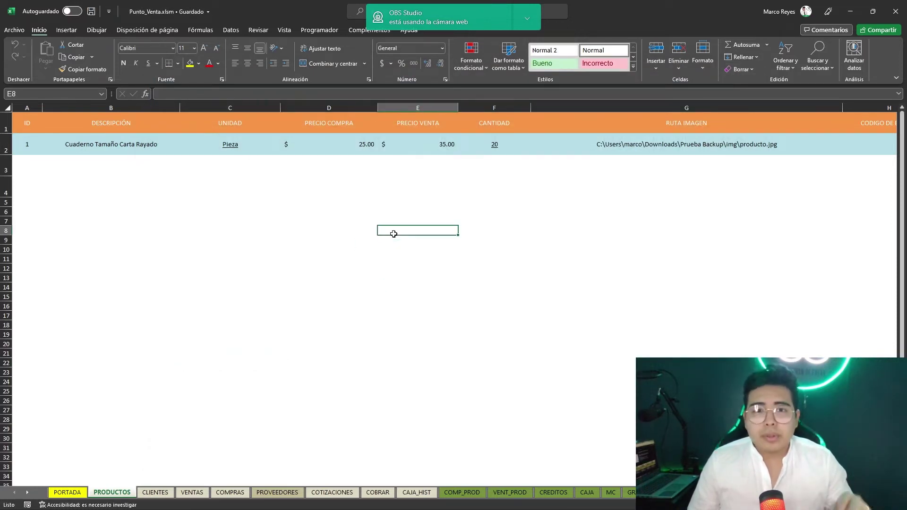
{"action": "left_click", "coordinate": [851, 12]}
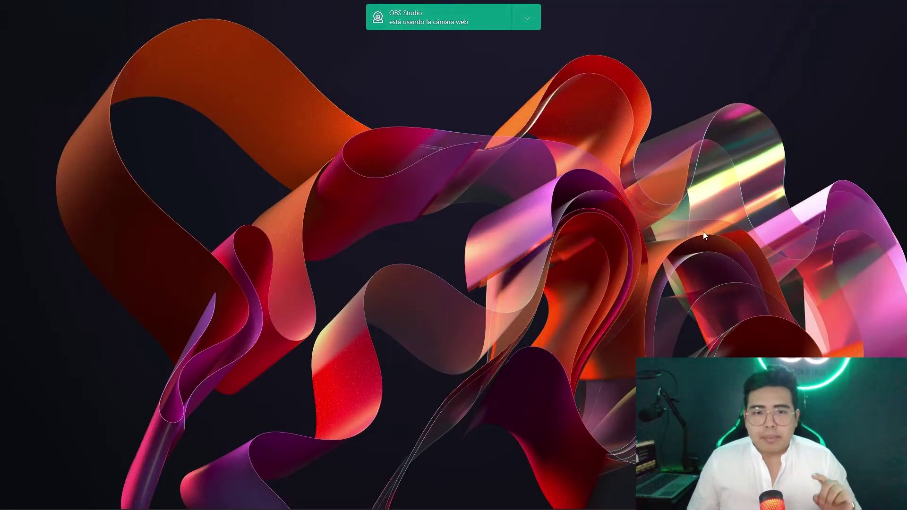
{"action": "left_click_drag", "start_coordinate": [61, 20], "coordinate": [765, 411]}
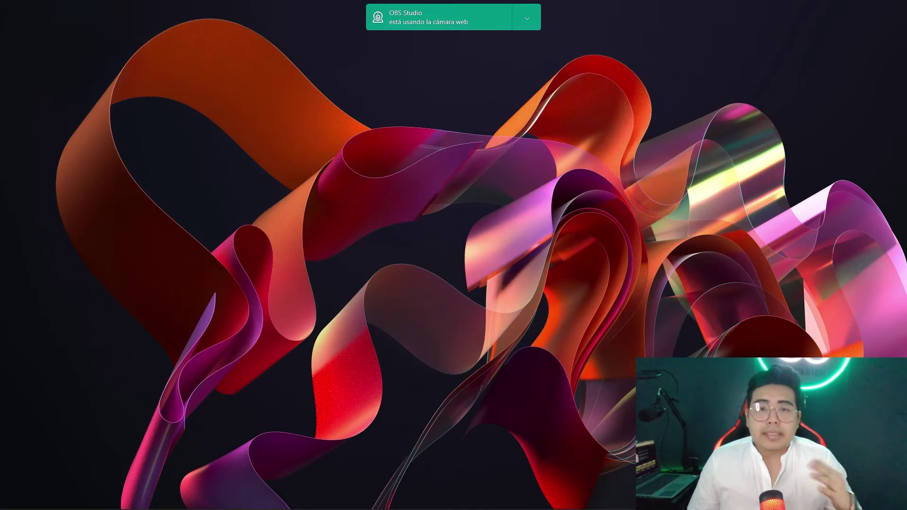
{"action": "left_click_drag", "start_coordinate": [50, 33], "coordinate": [795, 381]}
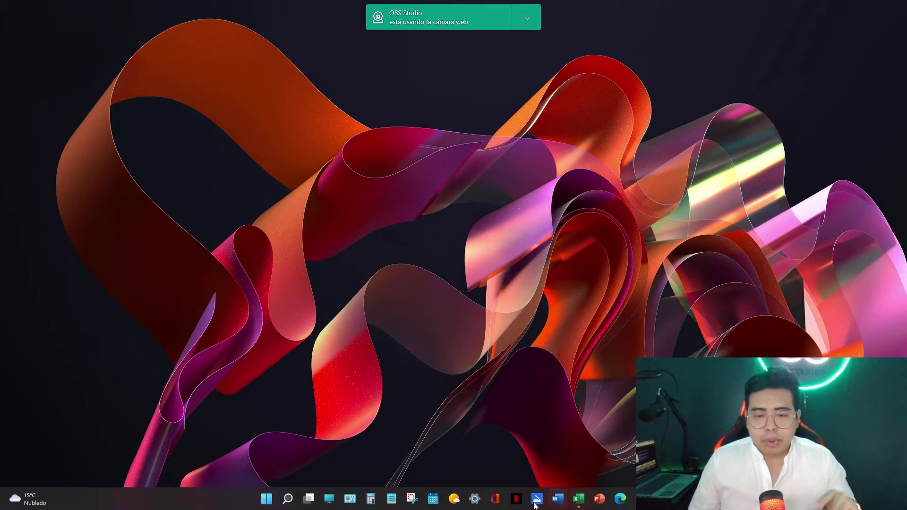
Restore the workbook window, save Punto_Venta.xlsm and close Excel
{"action": "left_click", "coordinate": [578, 498]}
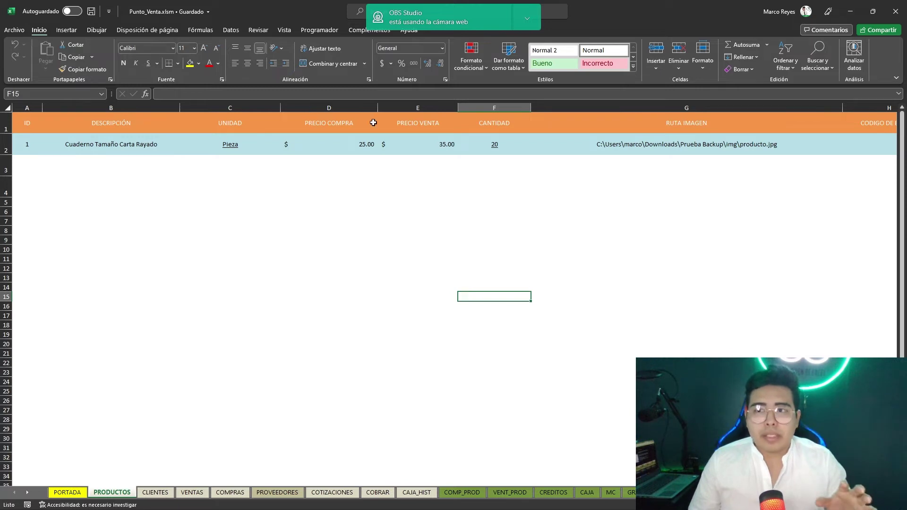
{"action": "left_click", "coordinate": [91, 11]}
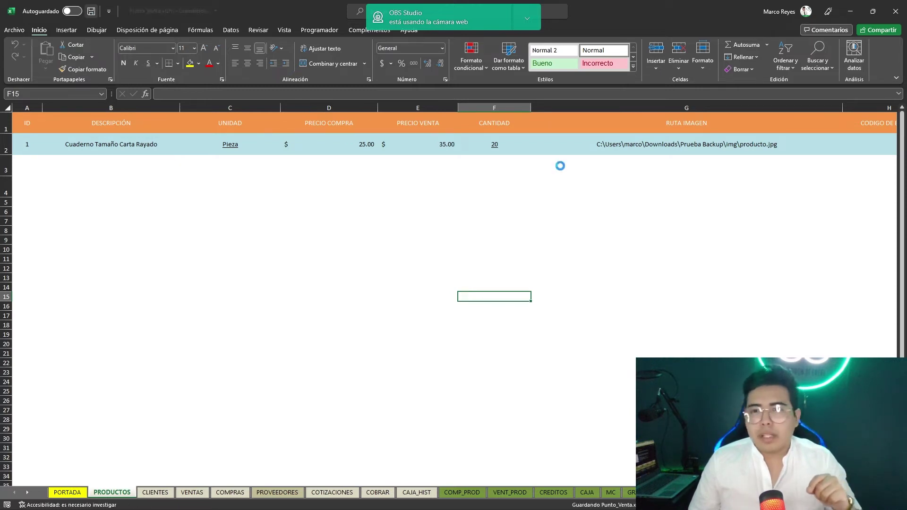
{"action": "left_click", "coordinate": [895, 11]}
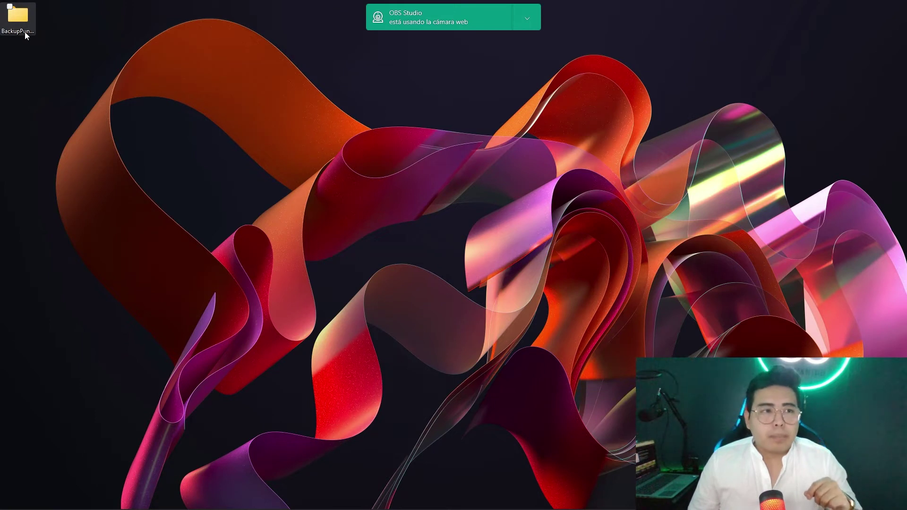
Reopen Punto_Venta.xlsm from the Descargas > Prueba Backup folder
{"action": "double_click", "coordinate": [18, 18]}
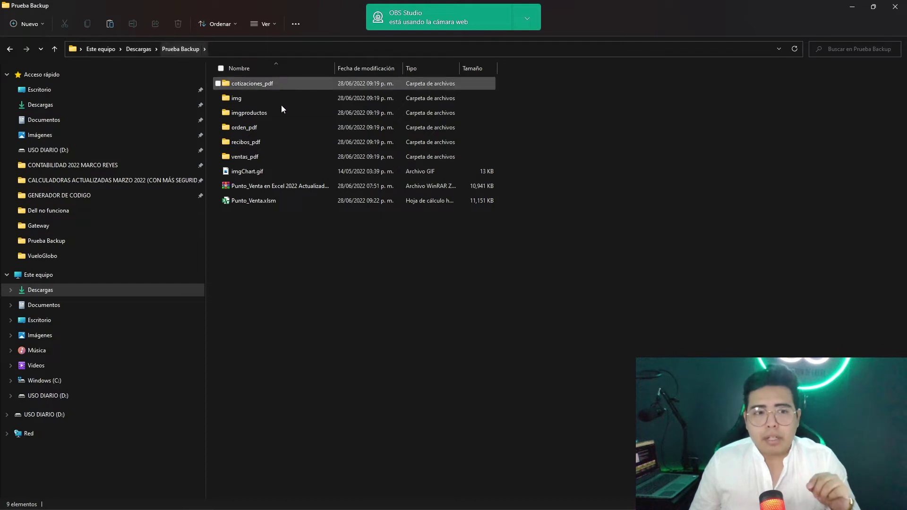
{"action": "double_click", "coordinate": [257, 201]}
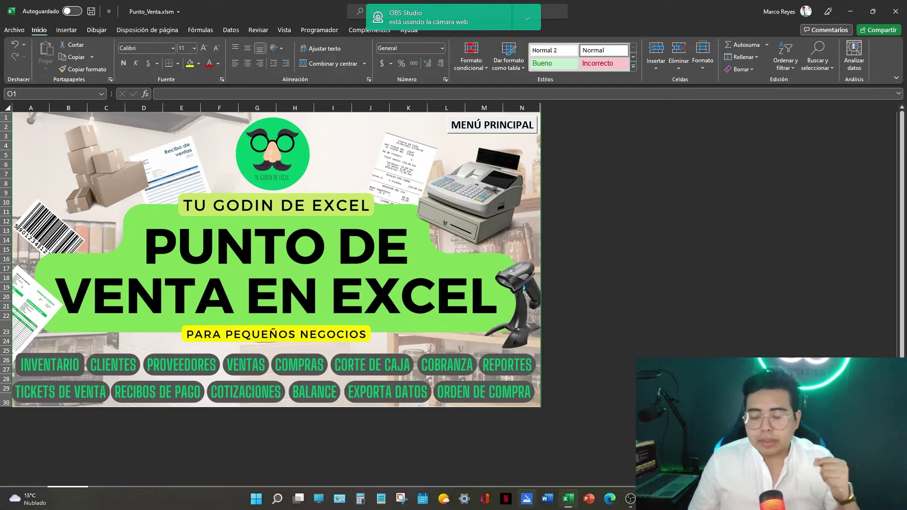
Open the main menu from the cover banner and close it, leaving the PORTADA sheet showing
{"action": "left_click", "coordinate": [298, 213]}
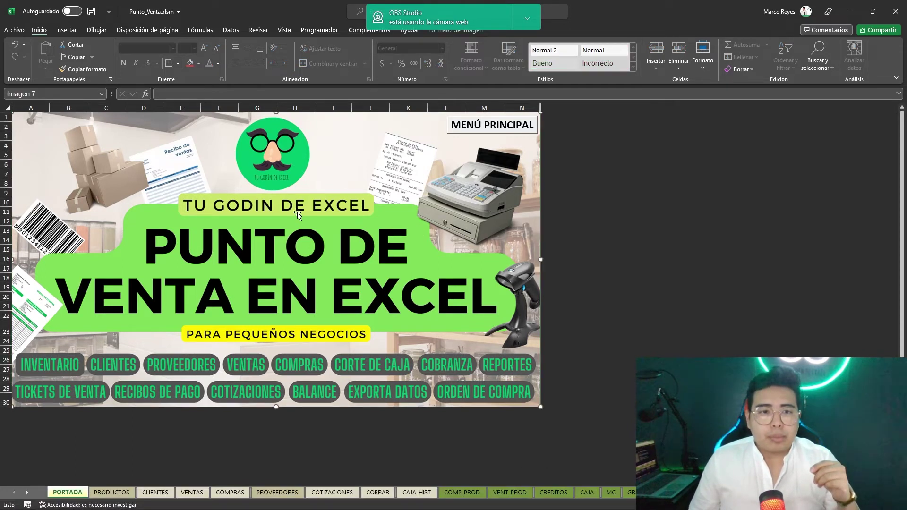
{"action": "left_click", "coordinate": [463, 127]}
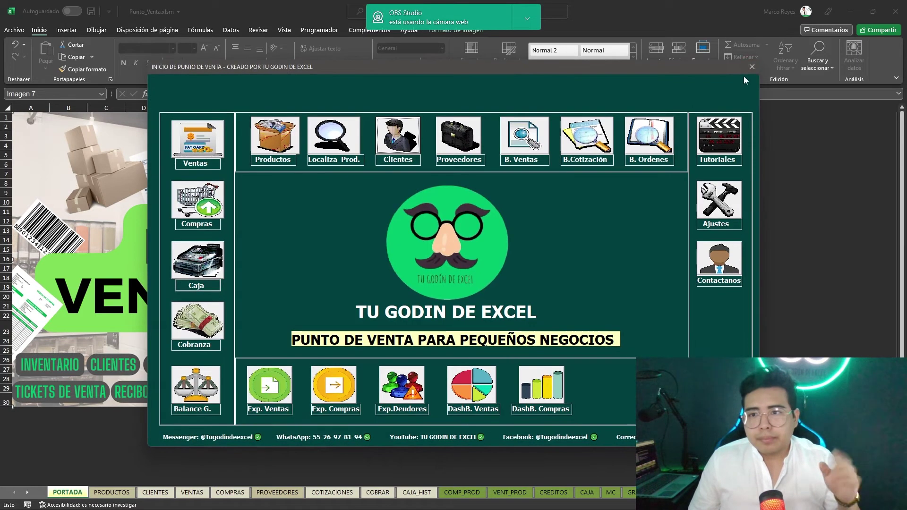
{"action": "left_click", "coordinate": [753, 69]}
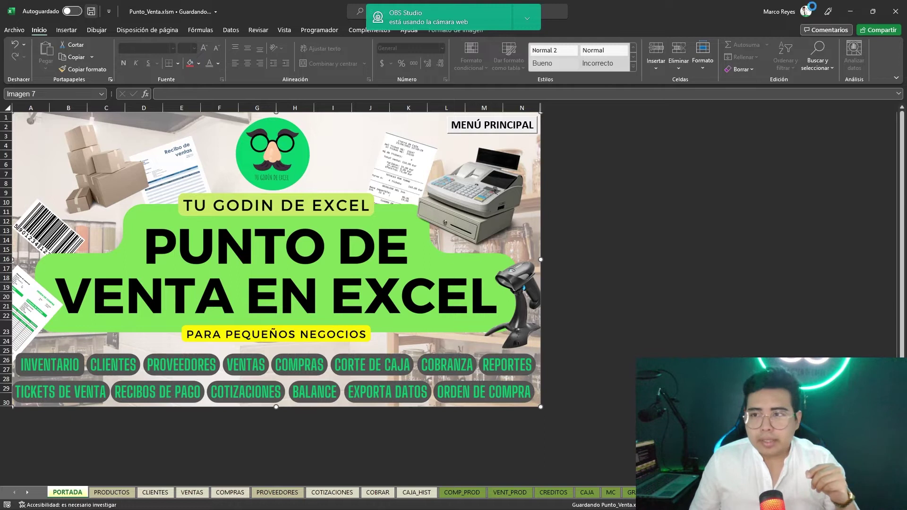
Minimize the workbook and Prueba Backup windows and open the BackupPuntoVenta desktop folder
{"action": "left_click", "coordinate": [873, 11]}
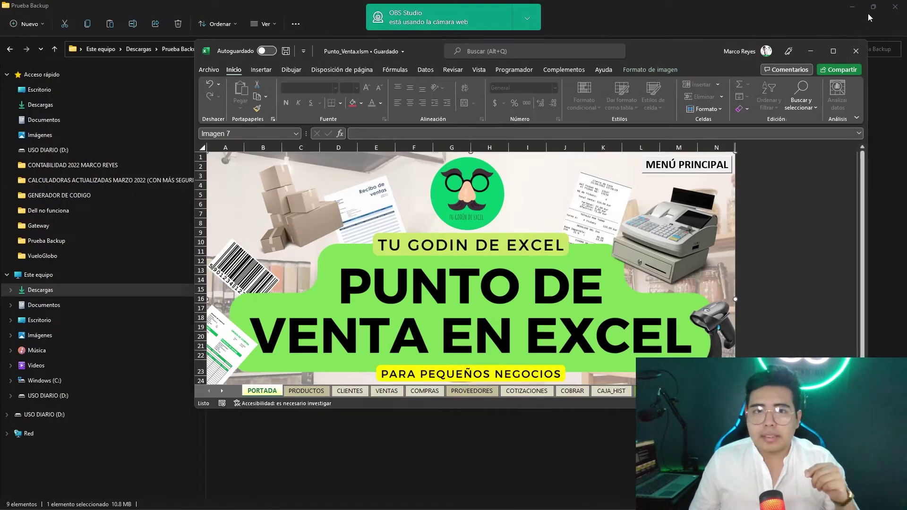
{"action": "left_click", "coordinate": [845, 18]}
{"action": "left_click", "coordinate": [873, 7]}
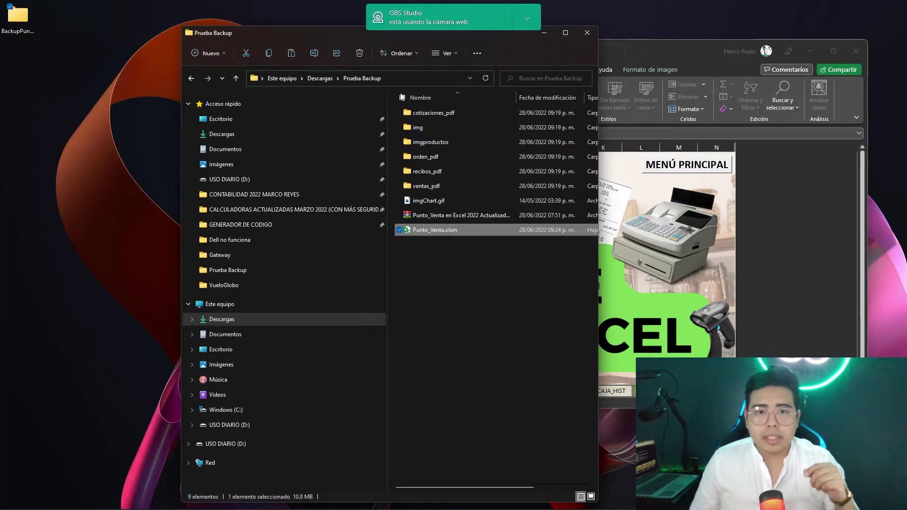
{"action": "left_click", "coordinate": [544, 33]}
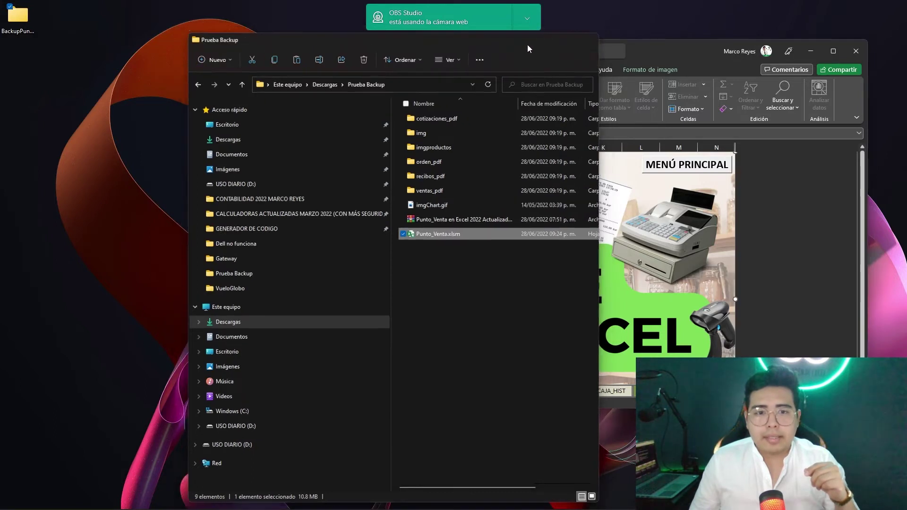
{"action": "double_click", "coordinate": [26, 18]}
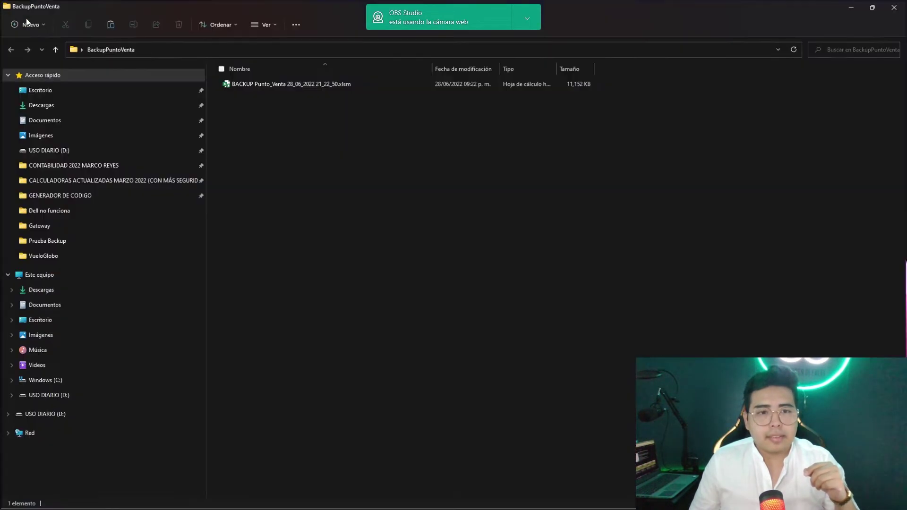
{"action": "left_click", "coordinate": [869, 7]}
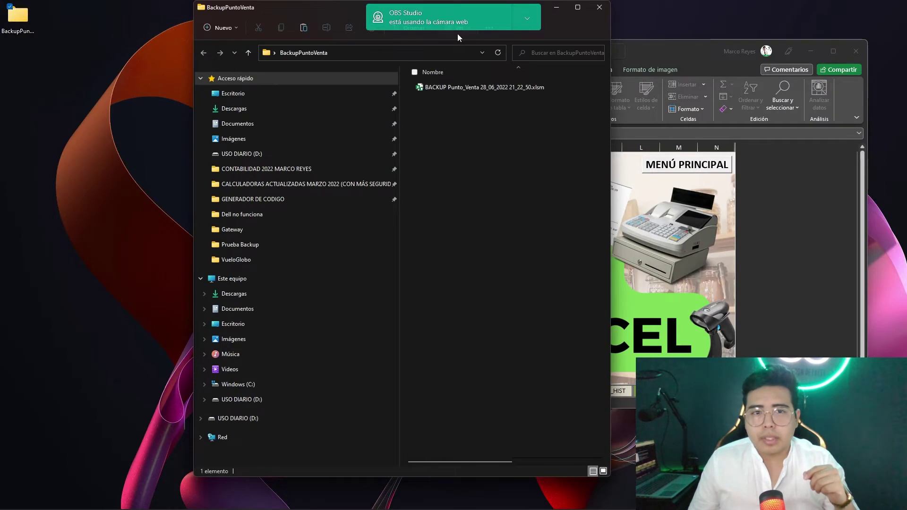
Tile the workbook beside BackupPuntoVenta, then close the workbook to create a second backup
{"action": "left_click", "coordinate": [702, 134]}
{"action": "left_click_drag", "start_coordinate": [699, 135], "coordinate": [478, 136]}
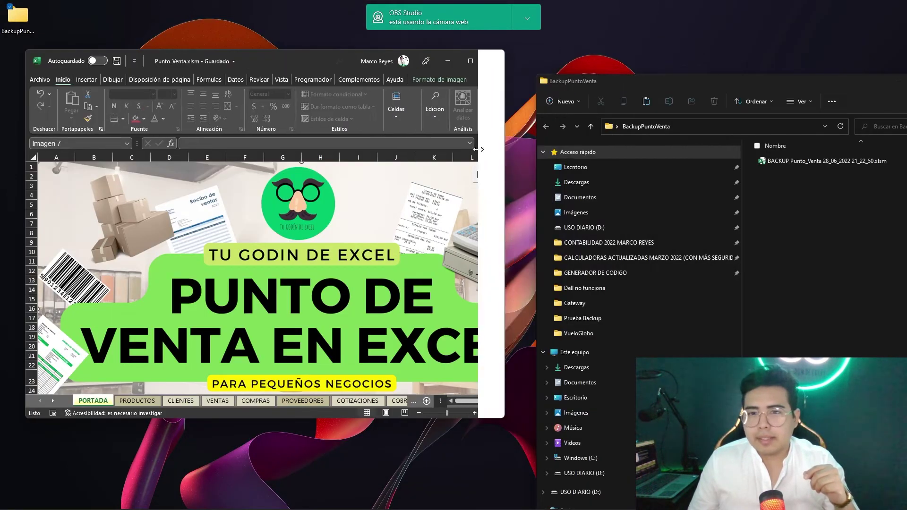
{"action": "mouse_move", "coordinate": [697, 84]}
{"action": "left_mouse_down"}
{"action": "mouse_move", "coordinate": [644, 46]}
{"action": "mouse_move", "coordinate": [642, 54]}
{"action": "left_mouse_up"}
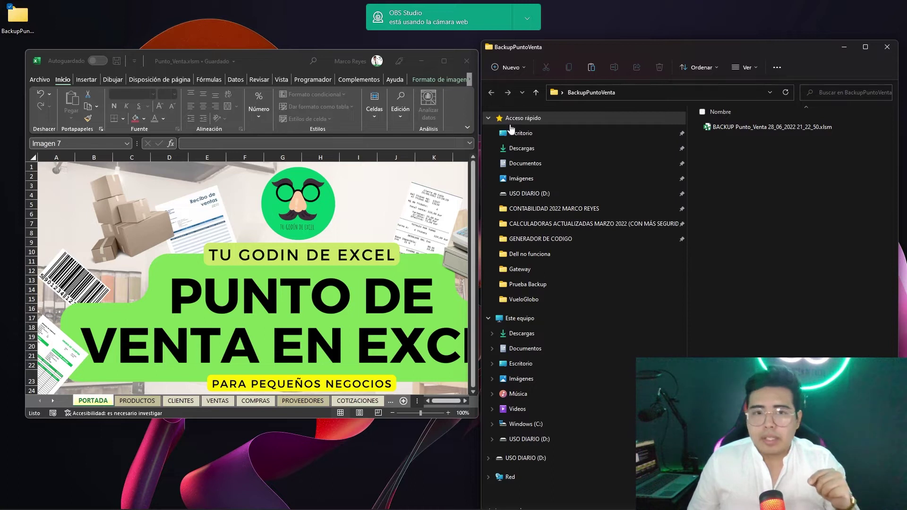
{"action": "left_click", "coordinate": [293, 60]}
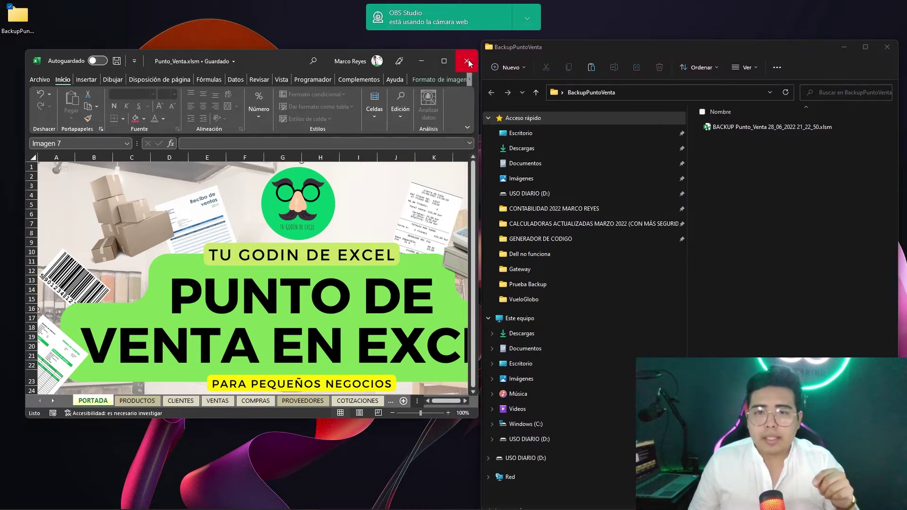
{"action": "left_click", "coordinate": [468, 60]}
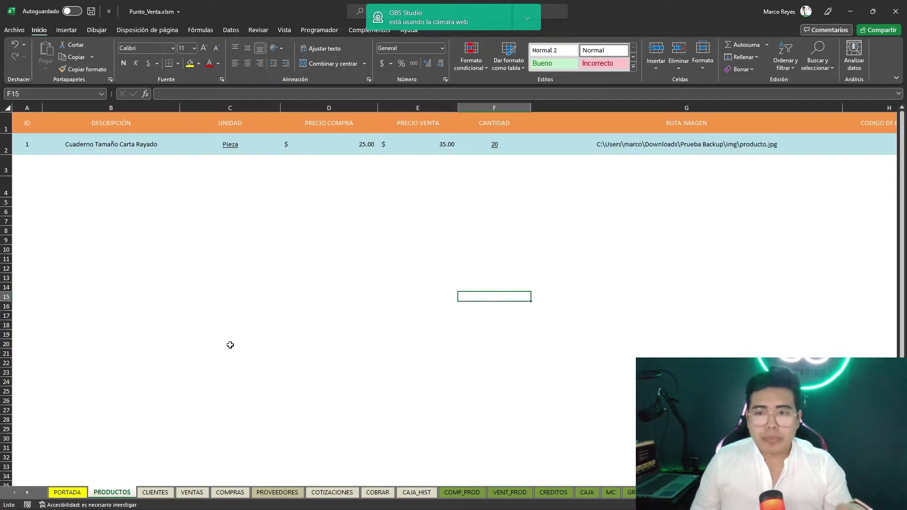
Switch to the PRODUCTOS sheet and select the Cuaderno Tamaño Carta Rayado row A2:G2
{"action": "left_click", "coordinate": [391, 265]}
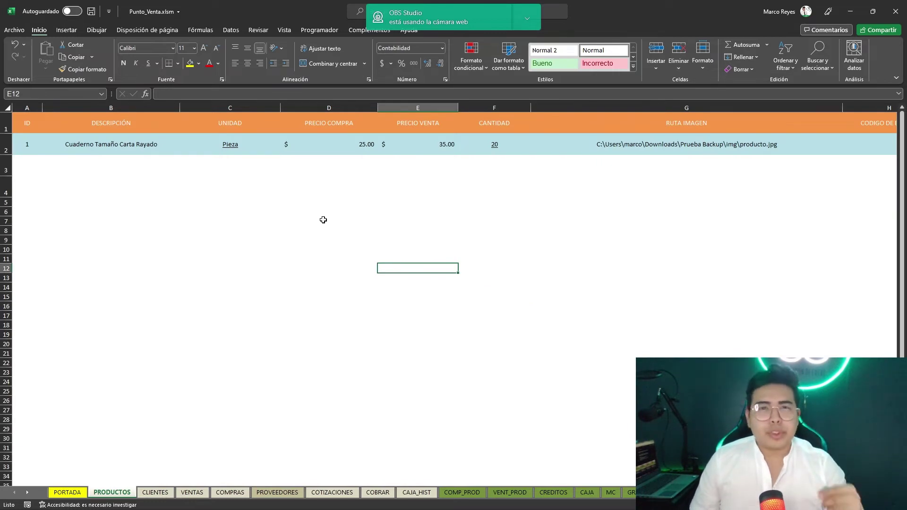
{"action": "left_click_drag", "start_coordinate": [29, 145], "coordinate": [645, 149]}
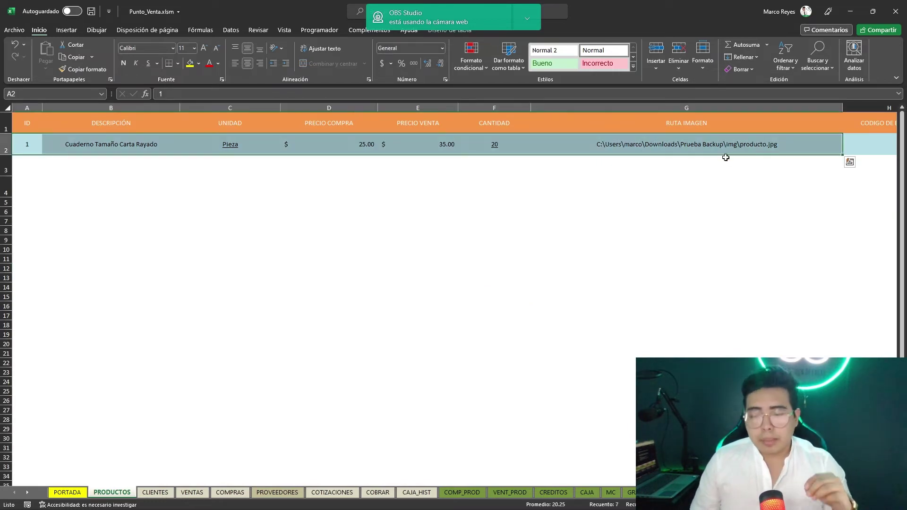
Clear the product row A2:G2 and permanently delete the VENTAS sheet
{"action": "key", "text": "Delete"}
{"action": "left_click", "coordinate": [723, 238]}
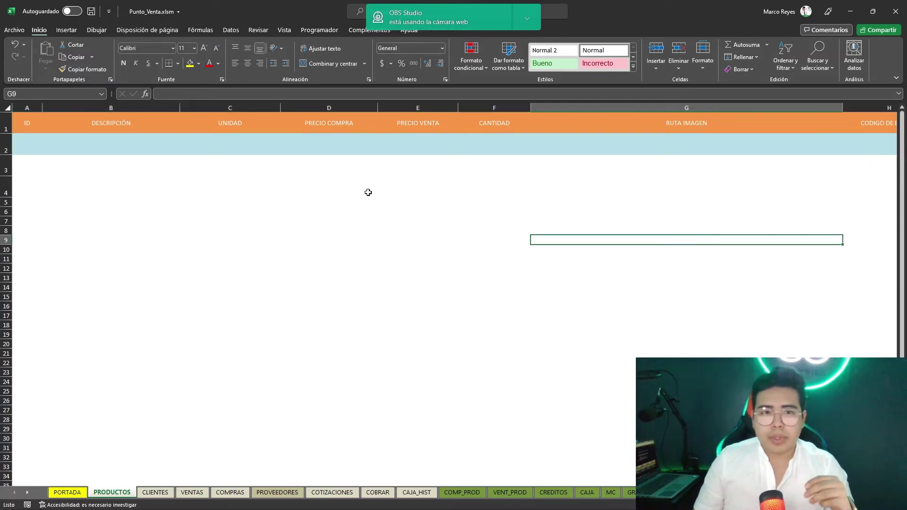
{"action": "left_click", "coordinate": [191, 493]}
{"action": "right_click", "coordinate": [191, 493]}
{"action": "left_click", "coordinate": [208, 376]}
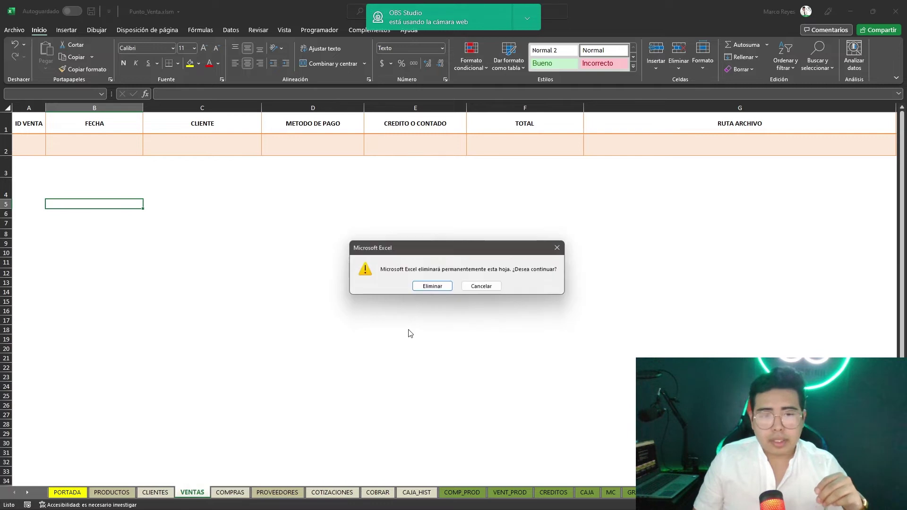
{"action": "left_click", "coordinate": [431, 285]}
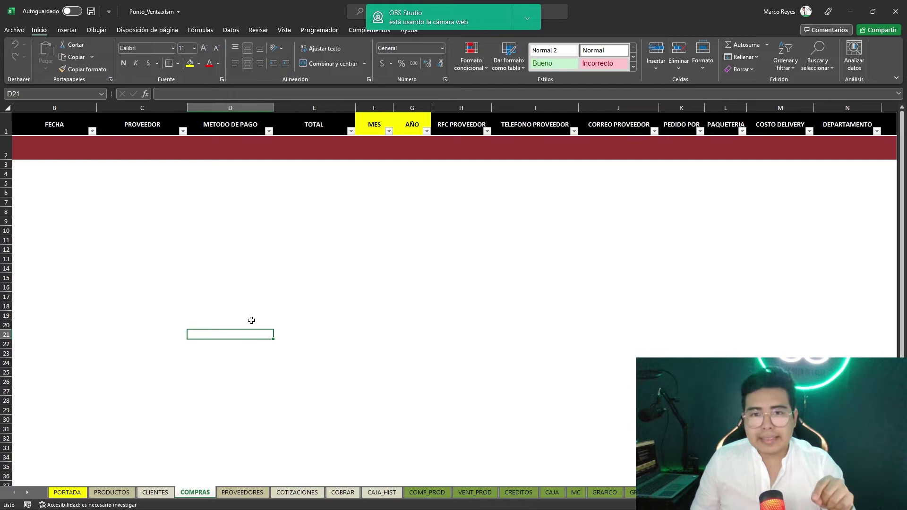
Save the damaged Punto_Venta.xlsm, now missing its VENTAS sheet and product row
{"action": "left_click", "coordinate": [574, 337]}
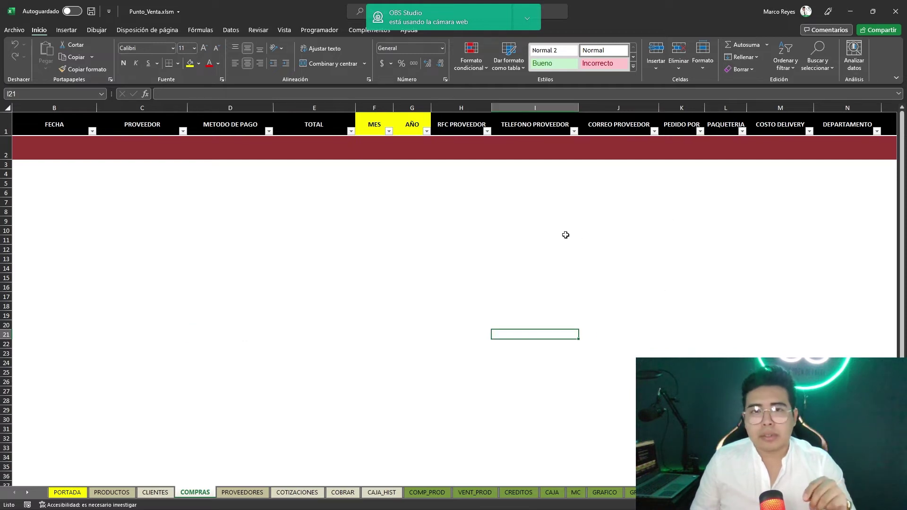
{"action": "key", "text": "Right"}
{"action": "key", "text": "Right"}
{"action": "key", "text": "Right"}
{"action": "key", "text": "Up"}
{"action": "key", "text": "Up"}
{"action": "key", "text": "Up"}
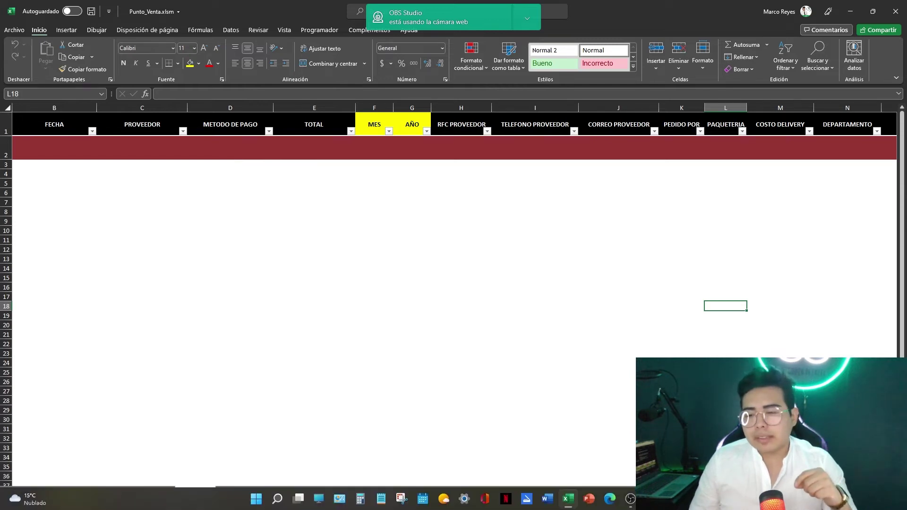
{"action": "left_click_drag", "start_coordinate": [780, 316], "coordinate": [780, 306]}
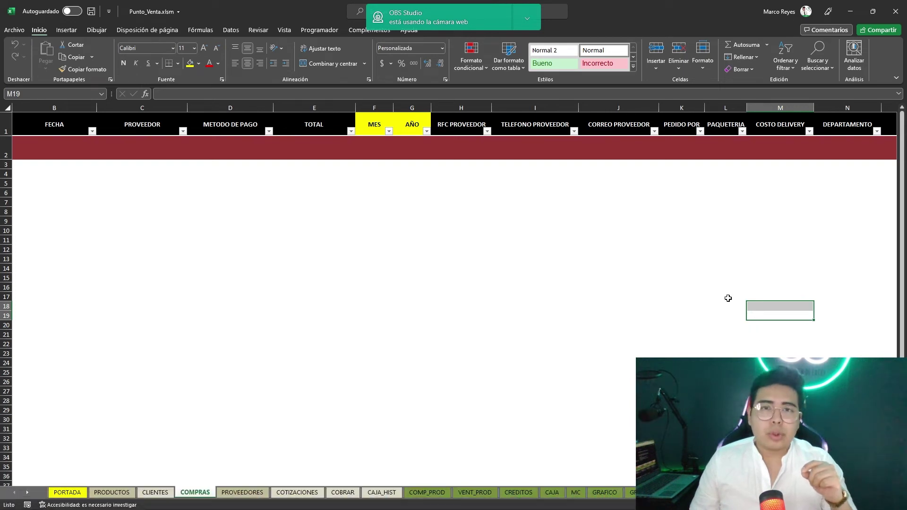
{"action": "left_click", "coordinate": [726, 278]}
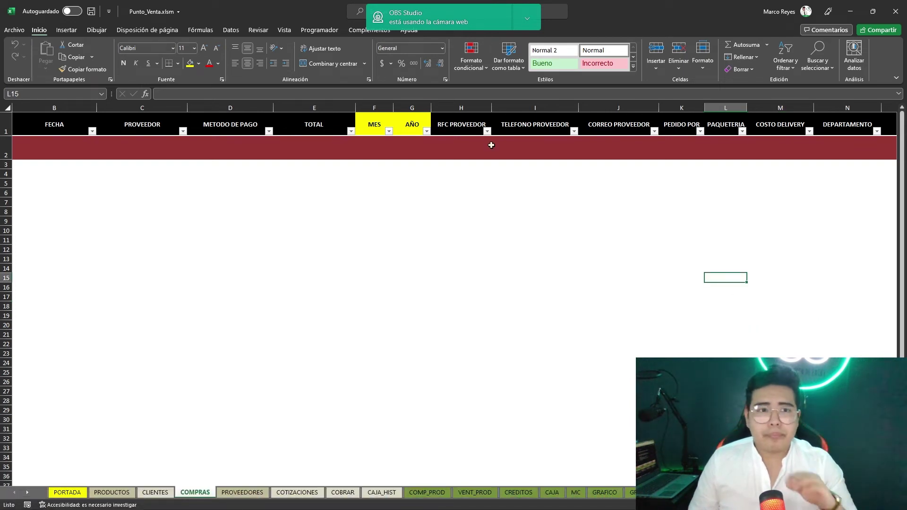
{"action": "left_click", "coordinate": [91, 11]}
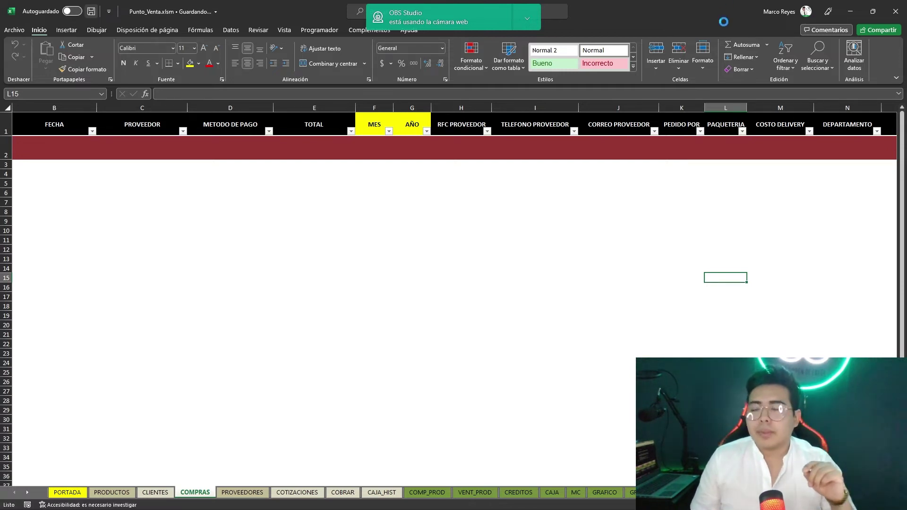
Close the damaged workbook and minimize Prueba Backup to reveal the new 21_29_20 backup
{"action": "left_click", "coordinate": [897, 15]}
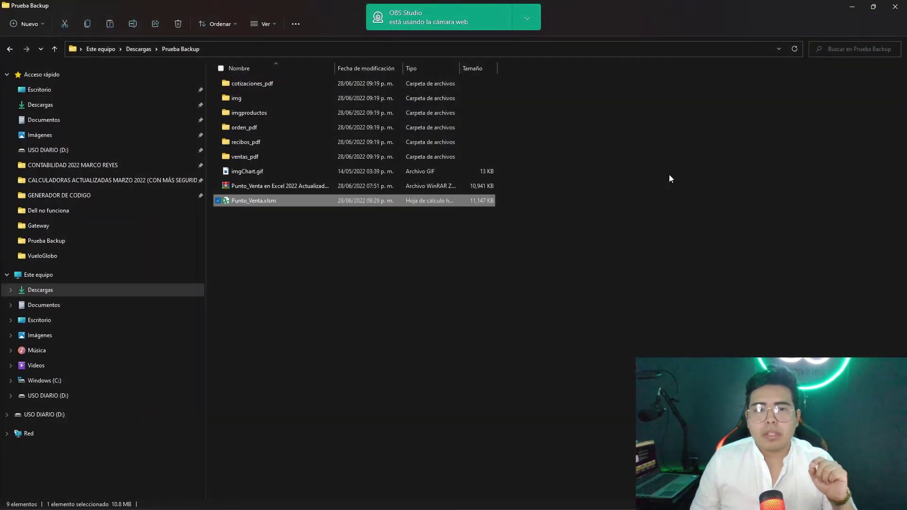
{"action": "left_click", "coordinate": [422, 290]}
{"action": "left_click", "coordinate": [850, 8]}
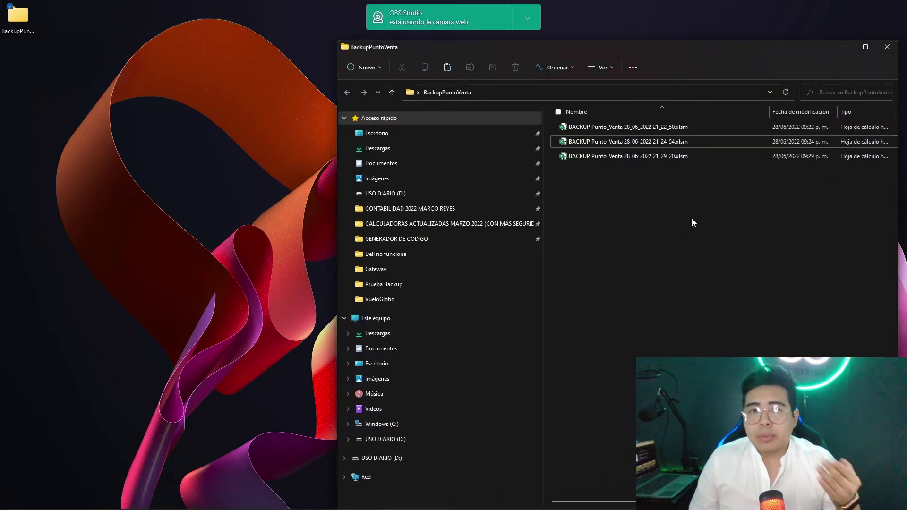
{"action": "mouse_move", "coordinate": [628, 156]}
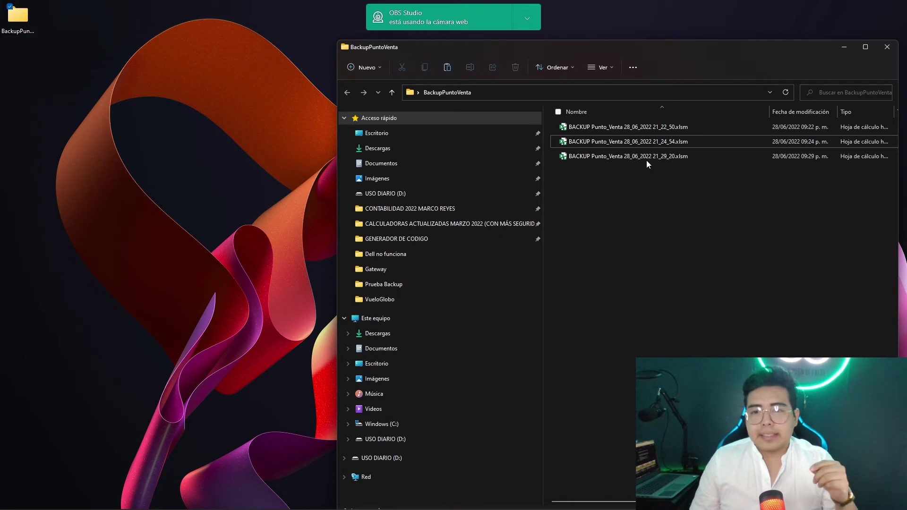
Delete the newest backup, BACKUP Punto_Venta 28_06_2022 21_29_20.xlsm
{"action": "left_click", "coordinate": [648, 156]}
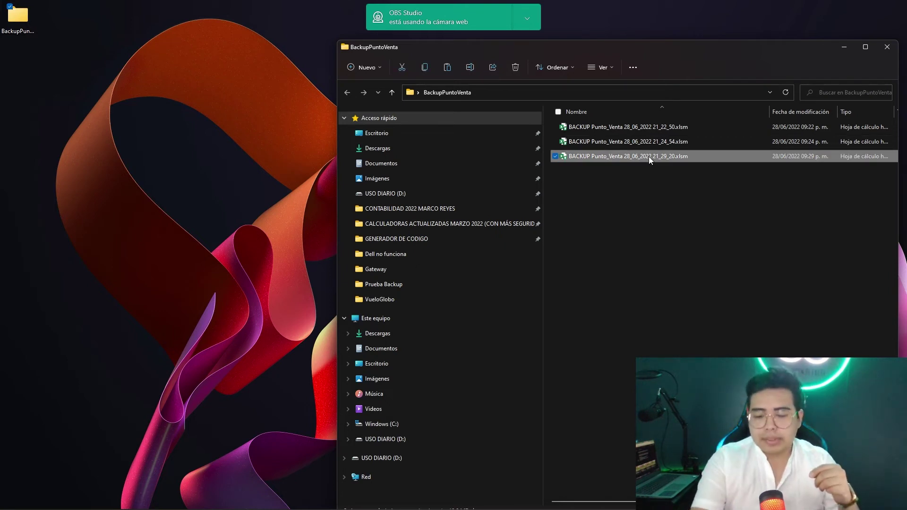
{"action": "key", "text": "Delete"}
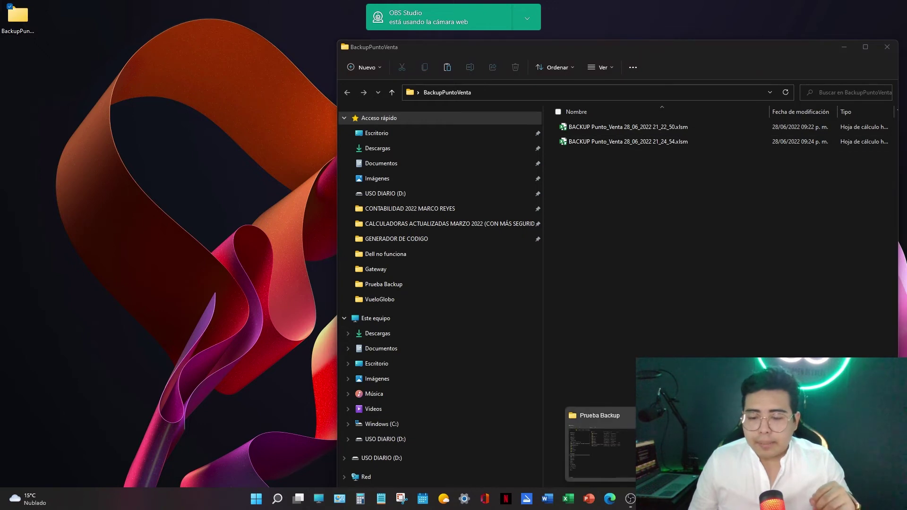
Delete Punto_Venta.xlsm from Prueba Backup, then minimize it to show the two remaining backups
{"action": "left_click", "coordinate": [652, 499]}
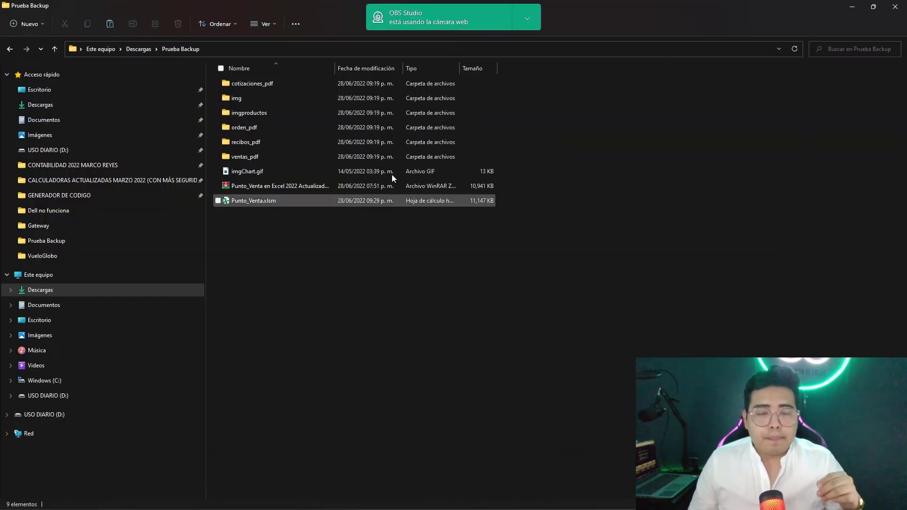
{"action": "left_click", "coordinate": [250, 202]}
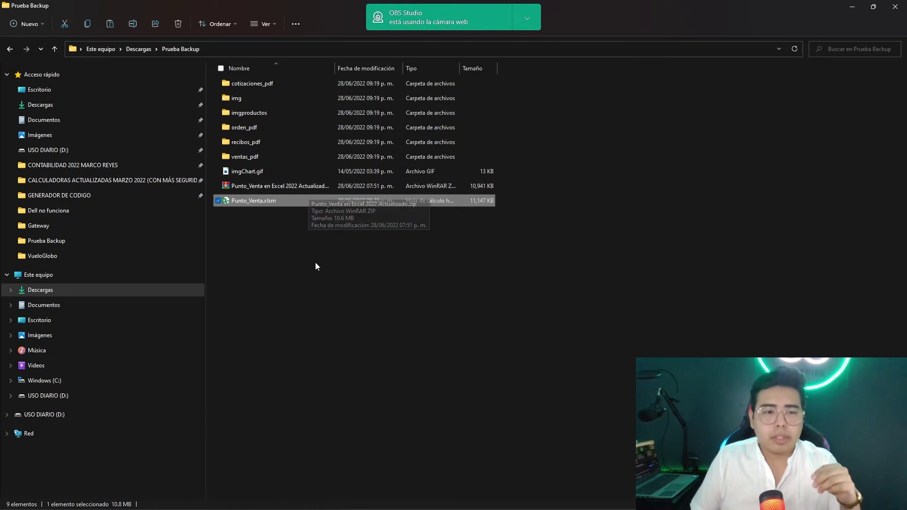
{"action": "key", "text": "Delete"}
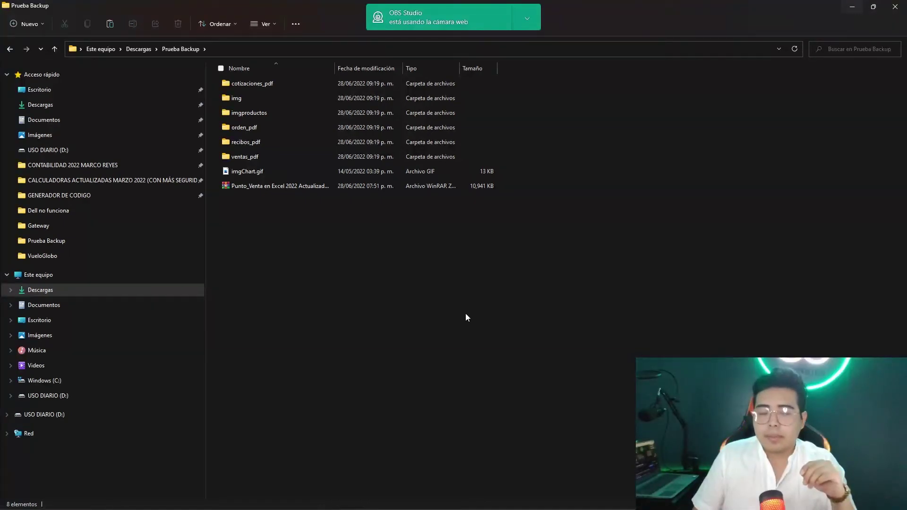
{"action": "mouse_move", "coordinate": [299, 499]}
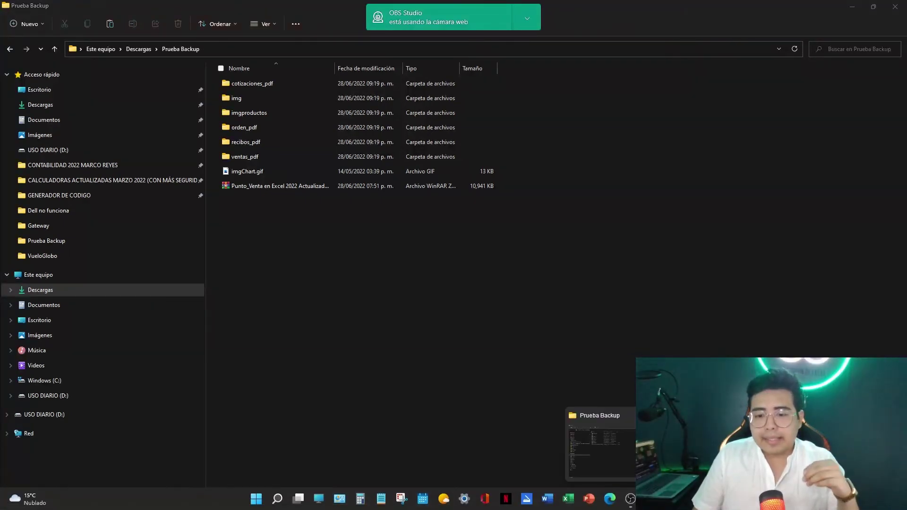
{"action": "left_click", "coordinate": [630, 462]}
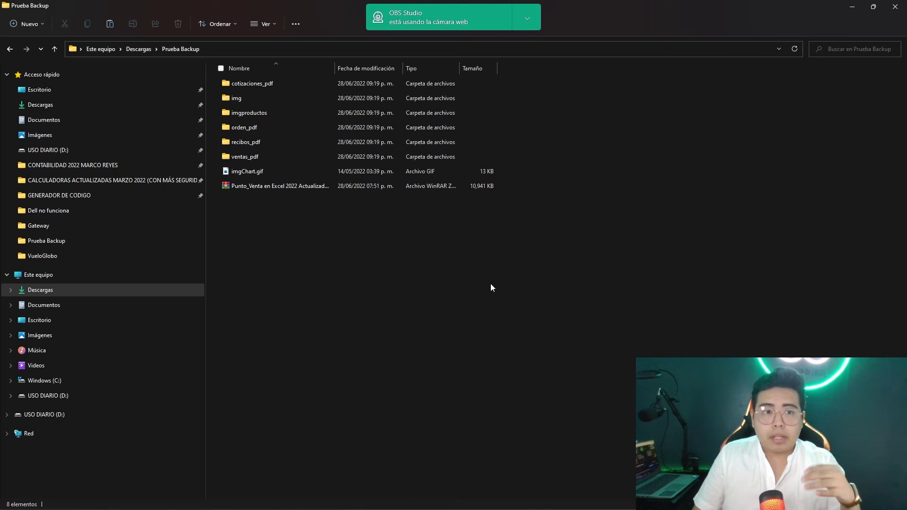
{"action": "left_click", "coordinate": [851, 7]}
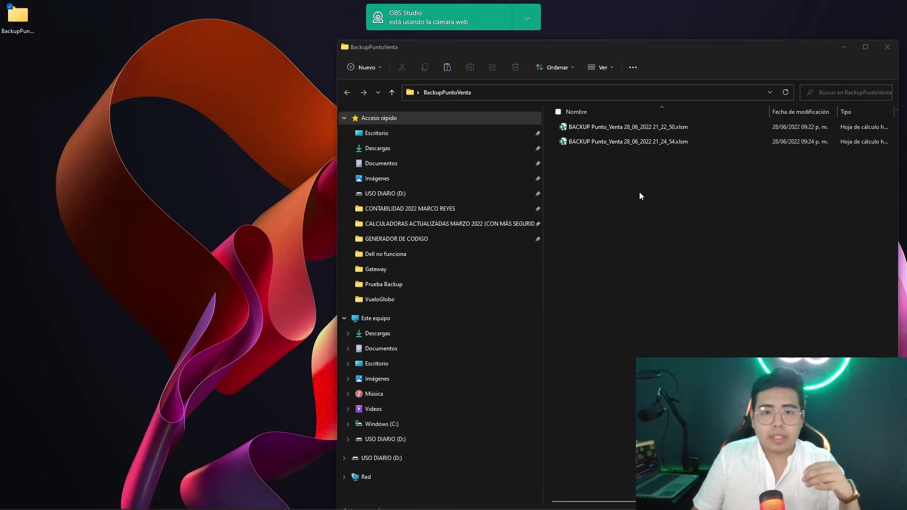
Copy the 21_24_54 backup from BackupPuntoVenta into the Prueba Backup folder
{"action": "left_click_drag", "start_coordinate": [685, 47], "coordinate": [682, 29]}
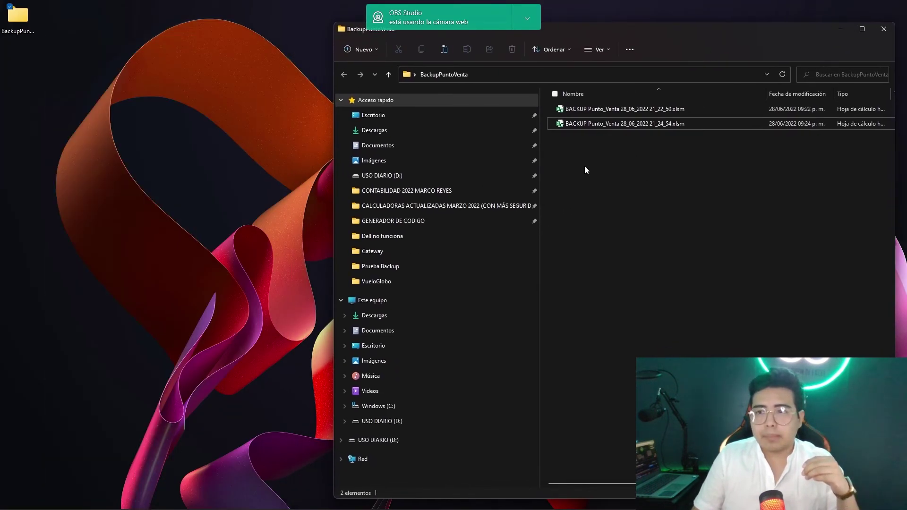
{"action": "left_click_drag", "start_coordinate": [334, 281], "coordinate": [417, 281]}
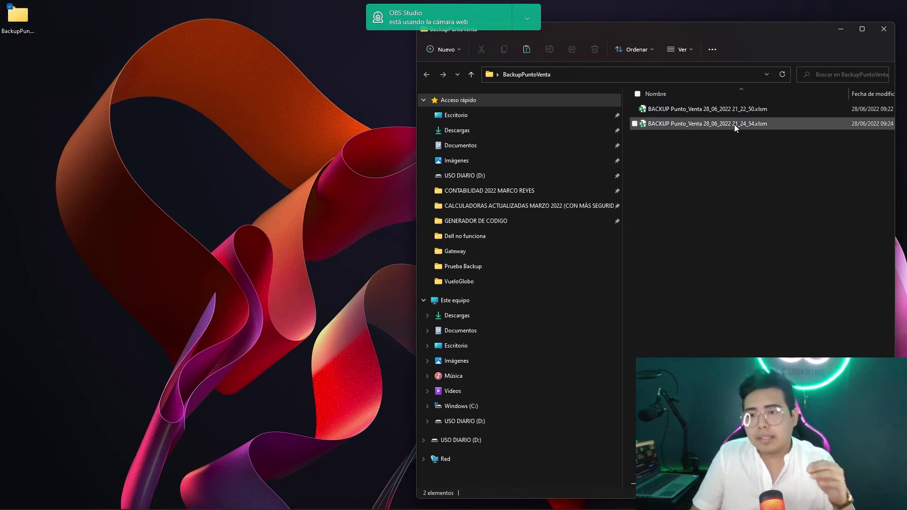
{"action": "left_click", "coordinate": [734, 125]}
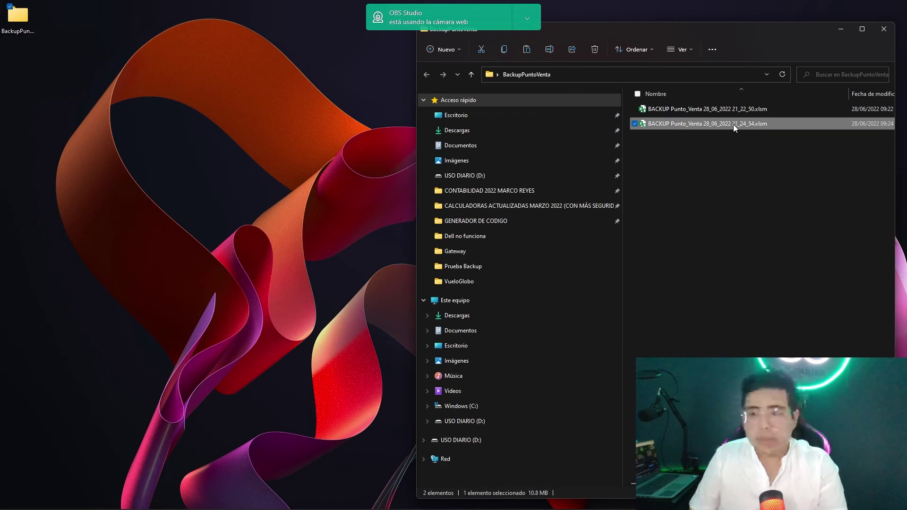
{"action": "left_click", "coordinate": [721, 185]}
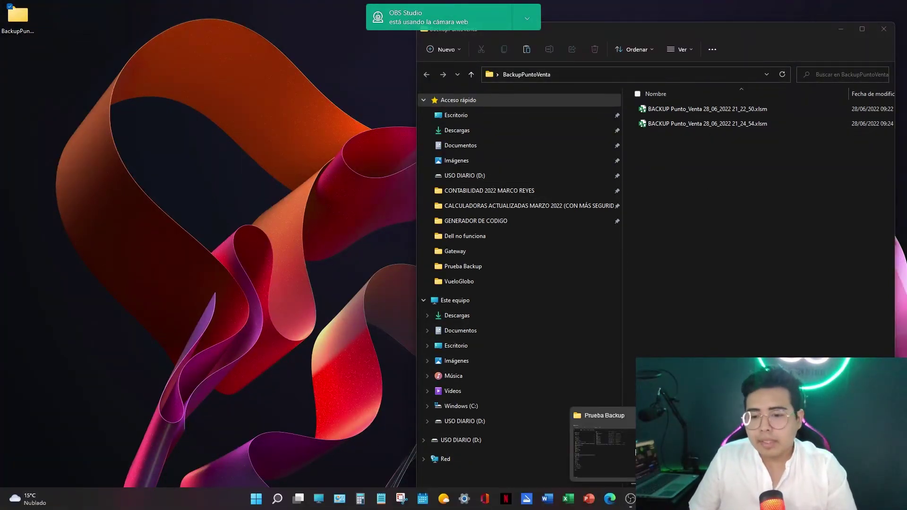
{"action": "mouse_move", "coordinate": [298, 499]}
{"action": "left_click", "coordinate": [599, 444]}
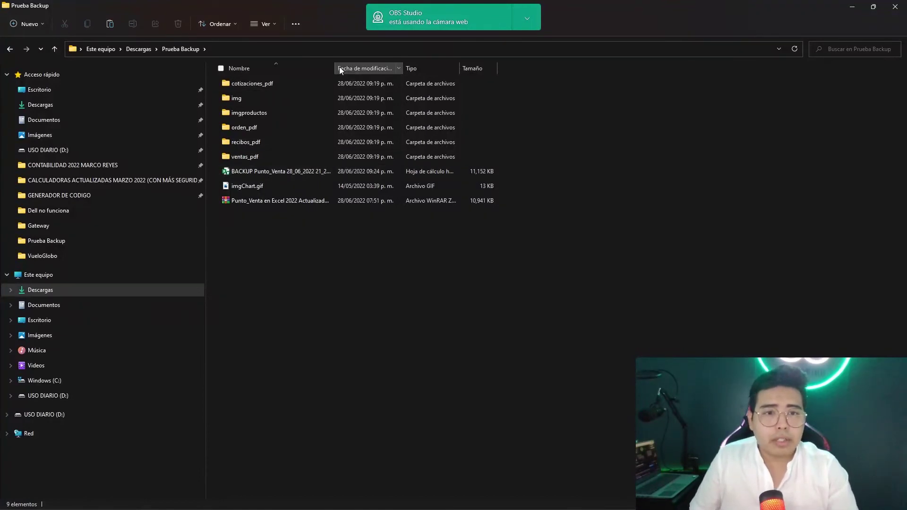
Rename the copied 21_24_54 backup to 'Punto de Venta' and open the restored workbook in Excel
{"action": "left_click_drag", "start_coordinate": [335, 68], "coordinate": [408, 68]}
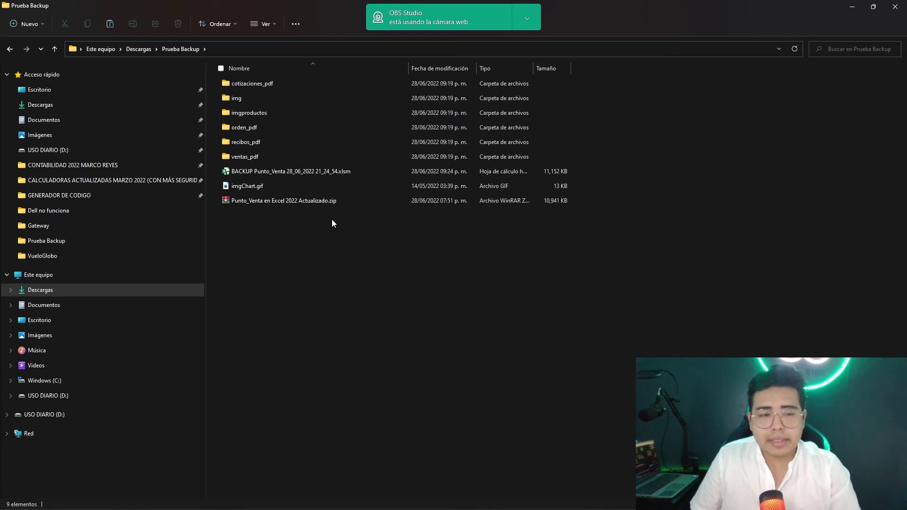
{"action": "left_click", "coordinate": [330, 174]}
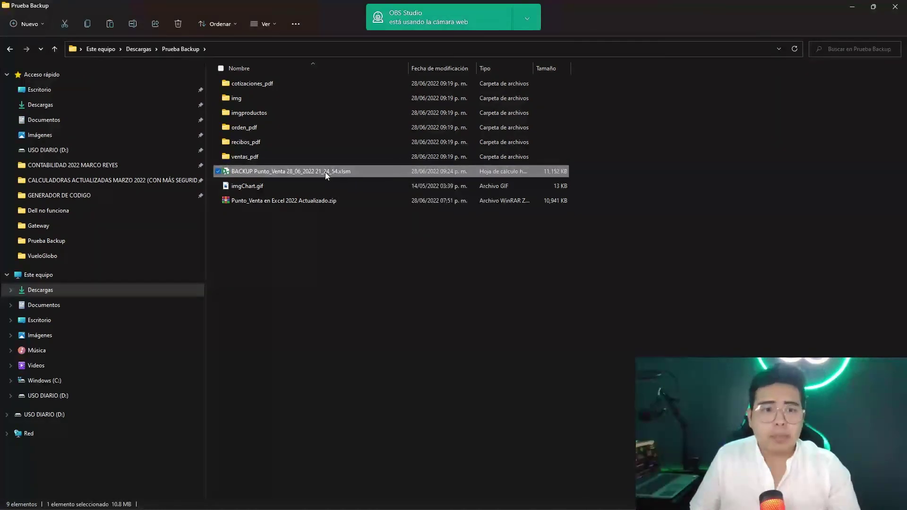
{"action": "left_click", "coordinate": [325, 172]}
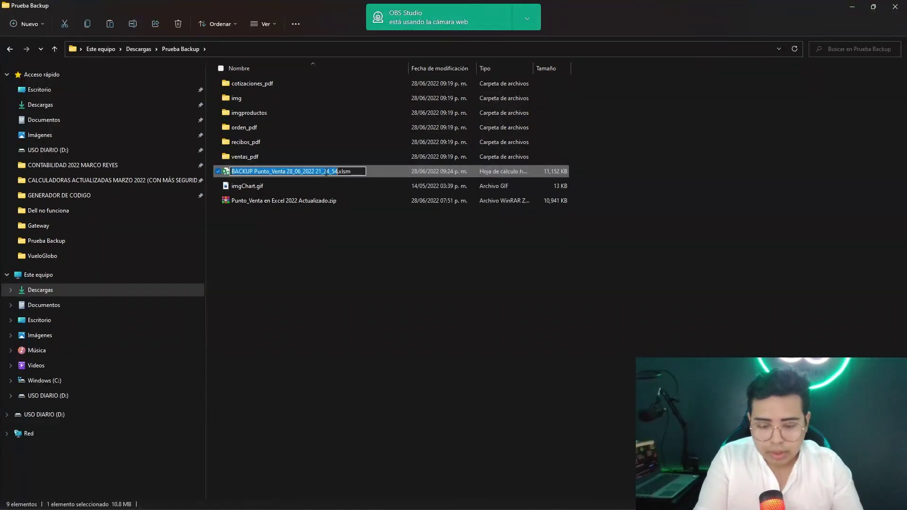
{"action": "key", "text": "BackSpace"}
{"action": "type", "text": "Puntoi"}
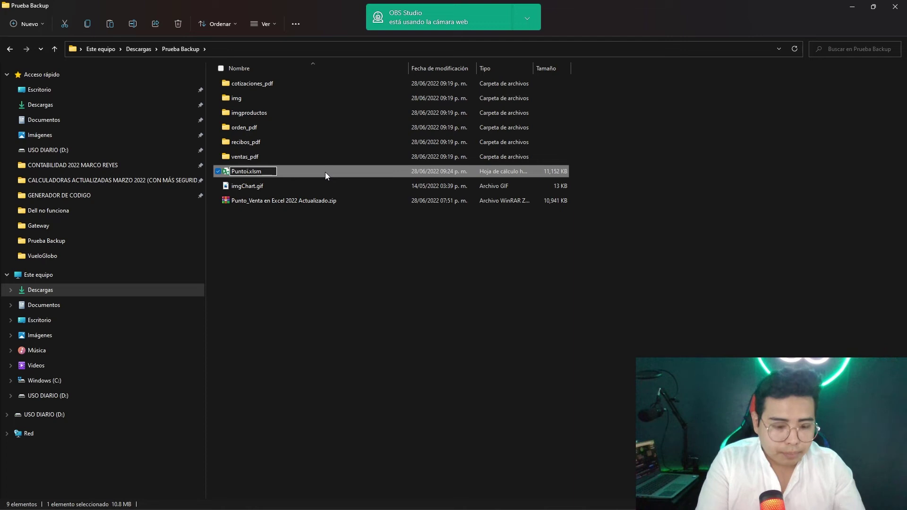
{"action": "type", "text": " de Venta"}
{"action": "key", "text": "Return"}
{"action": "left_click", "coordinate": [360, 233]}
{"action": "double_click", "coordinate": [272, 189]}
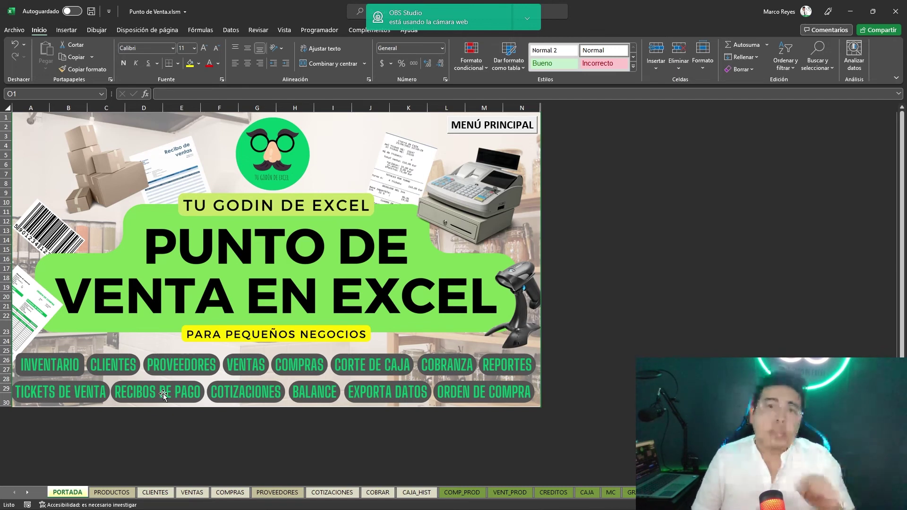
Inspect the PRODUCTOS sheet's restored product row, selecting B6:G6, G13, G4, C13 and C16
{"action": "left_click", "coordinate": [112, 492]}
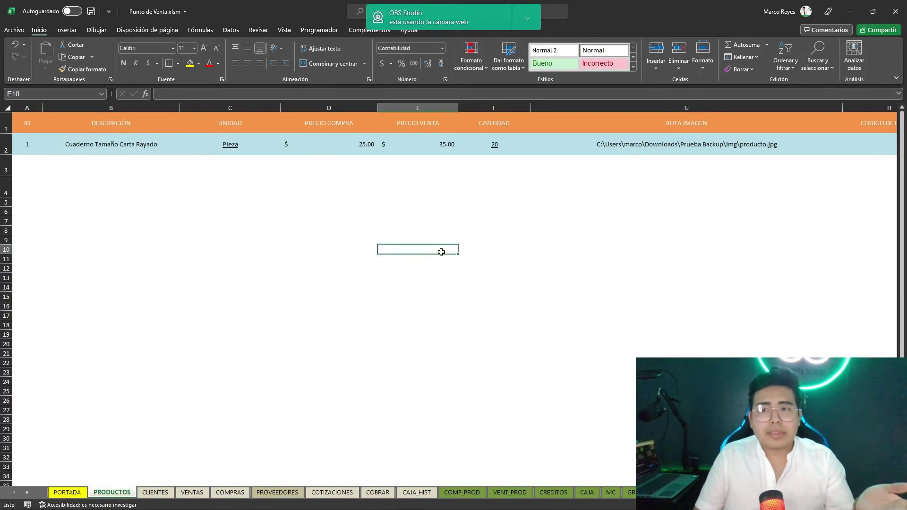
{"action": "left_click_drag", "start_coordinate": [129, 211], "coordinate": [727, 207]}
{"action": "left_click", "coordinate": [616, 279]}
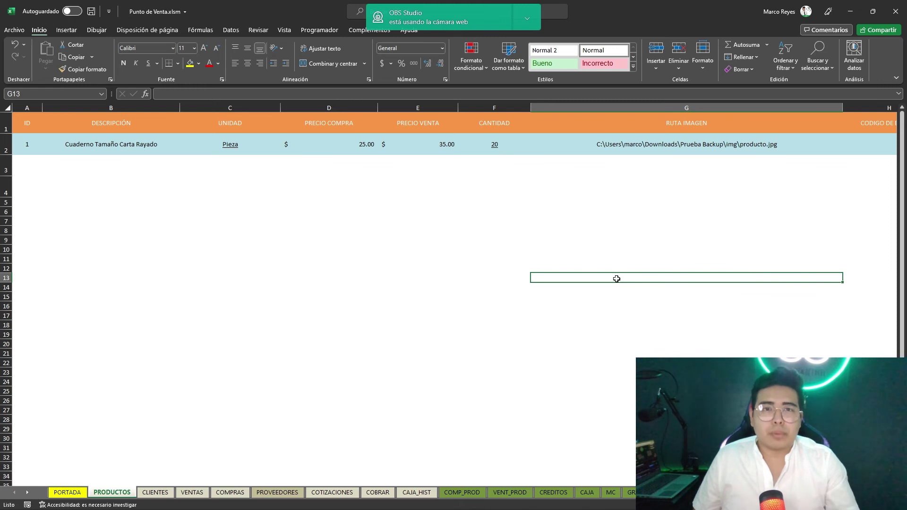
{"action": "left_click", "coordinate": [737, 187]}
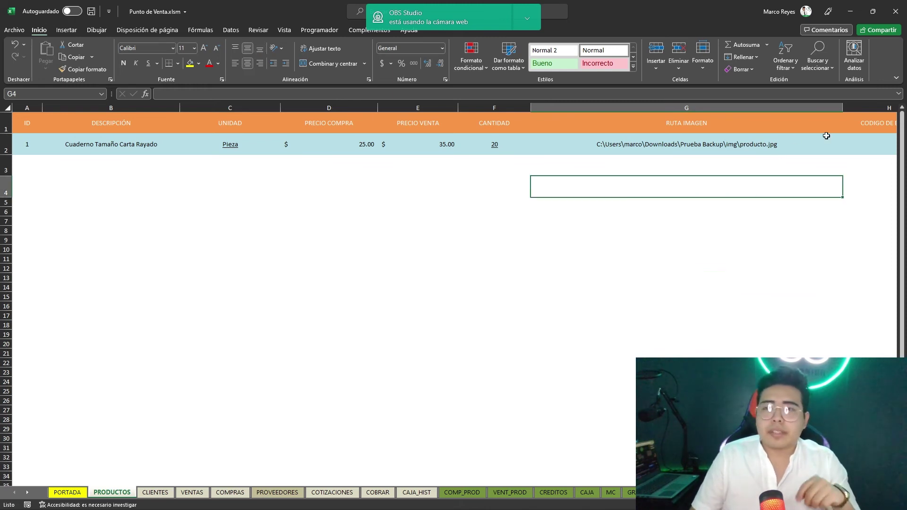
{"action": "left_click", "coordinate": [189, 277]}
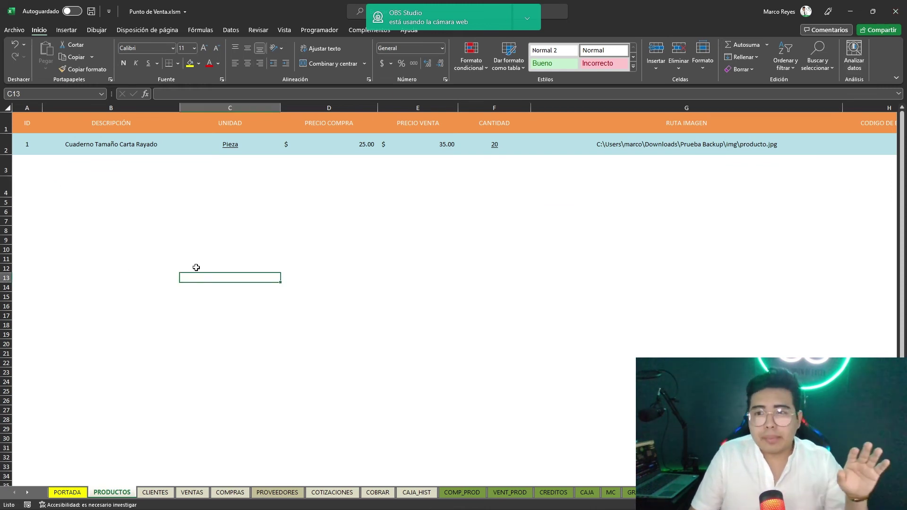
{"action": "left_click", "coordinate": [252, 308]}
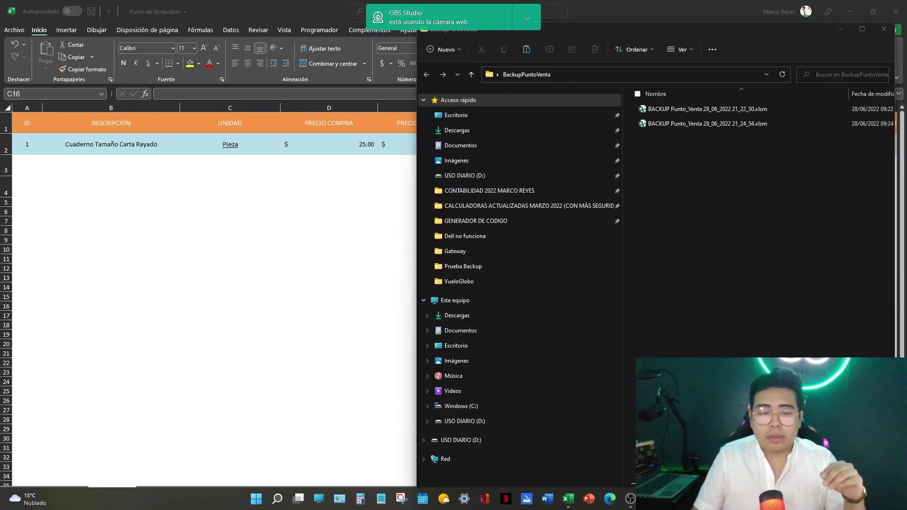
{"action": "left_click", "coordinate": [671, 444]}
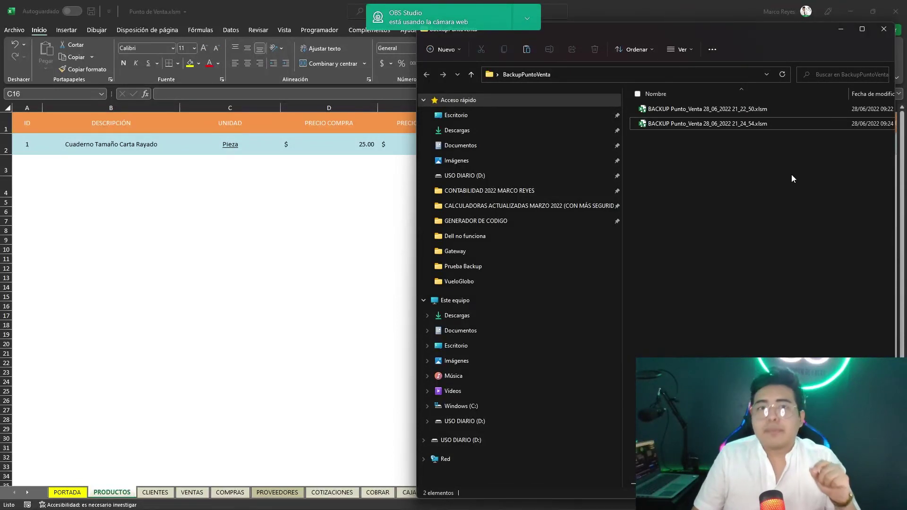
Close the BackupPuntoVenta window and return to the PORTADA sheet
{"action": "left_click", "coordinate": [882, 31]}
{"action": "left_click", "coordinate": [70, 493]}
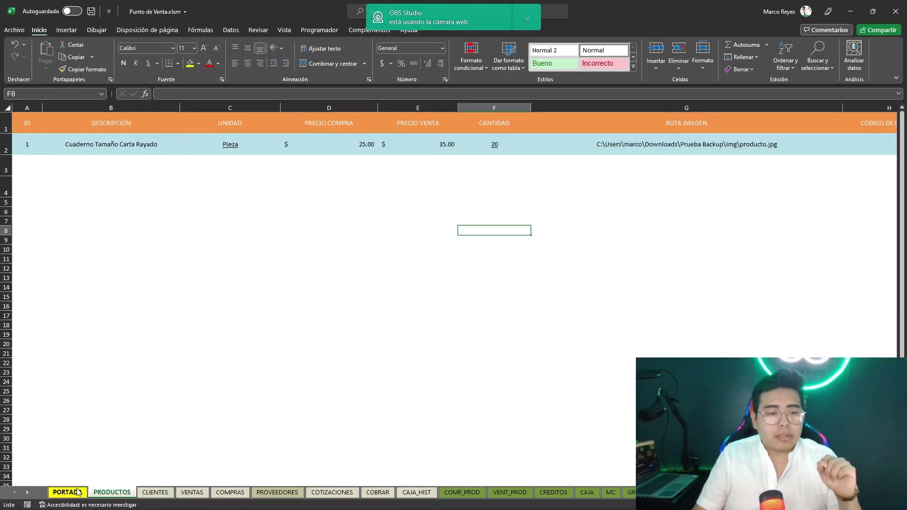